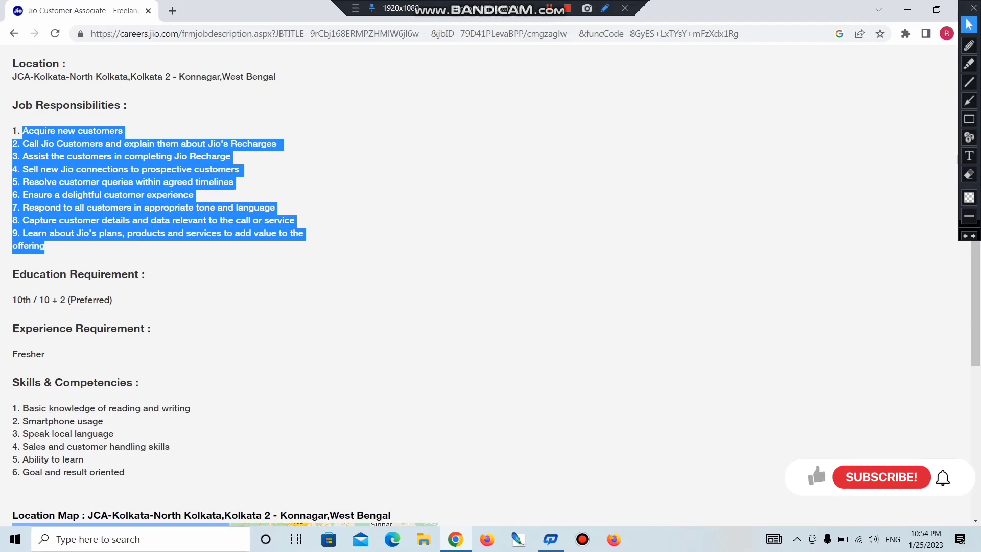
pyautogui.moveTo(138, 382); pyautogui.dragTo(26, 383)
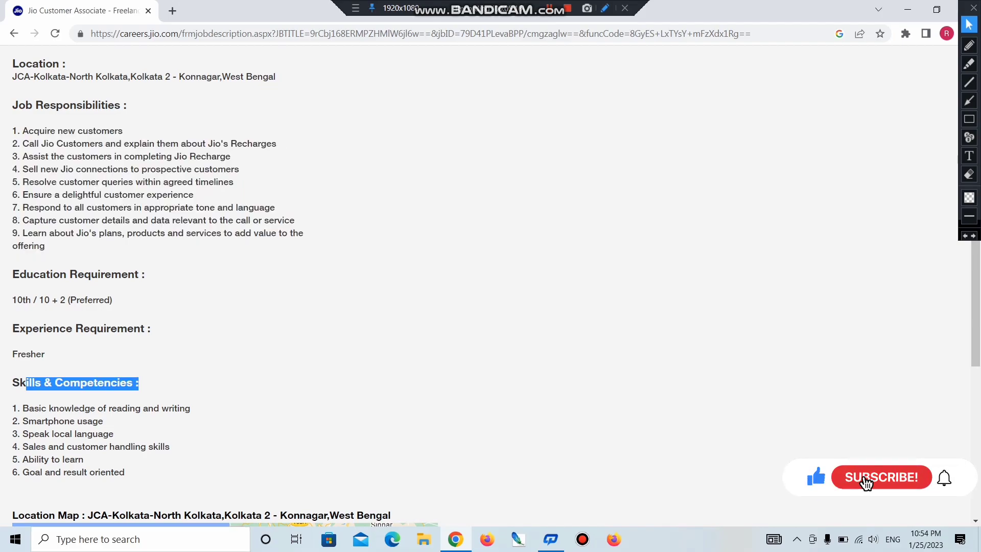
pyautogui.moveTo(13, 396); pyautogui.dragTo(184, 409)
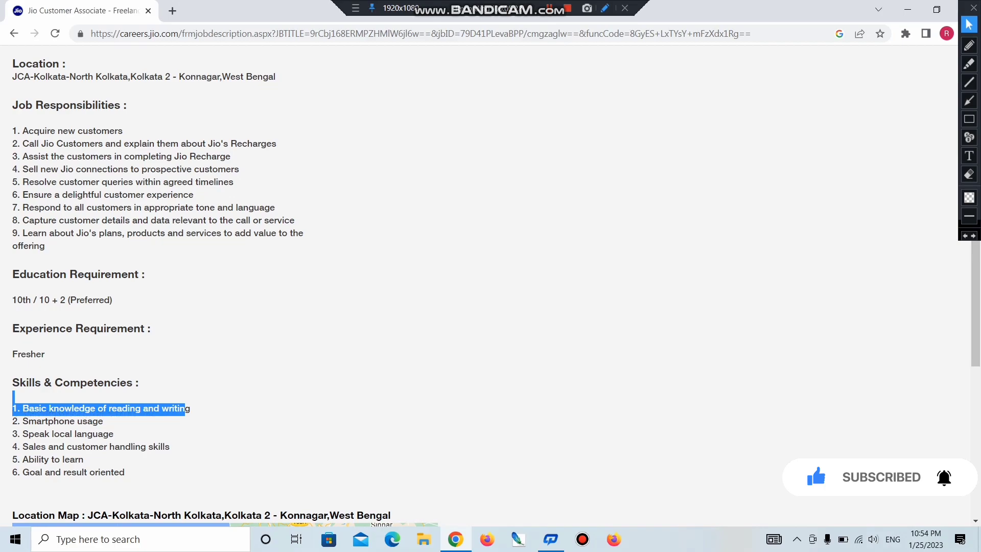
pyautogui.doubleClick(85, 421)
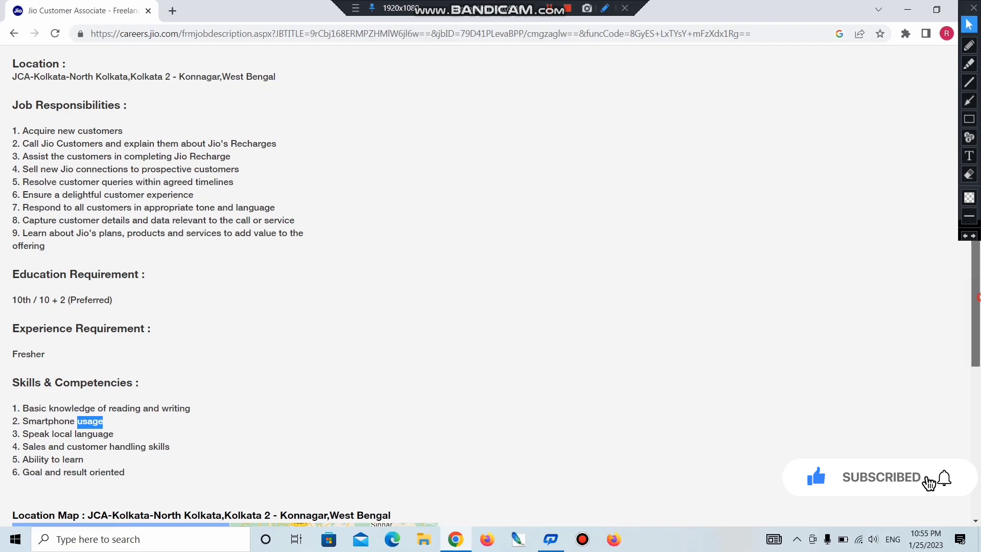
pyautogui.scroll(-5, 484, 289)
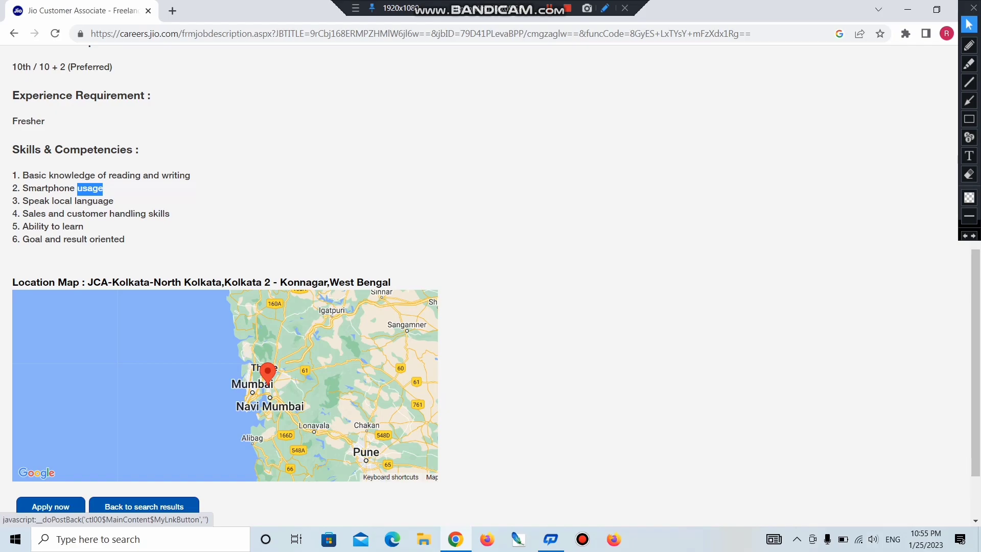
pyautogui.moveTo(100, 282); pyautogui.dragTo(381, 282)
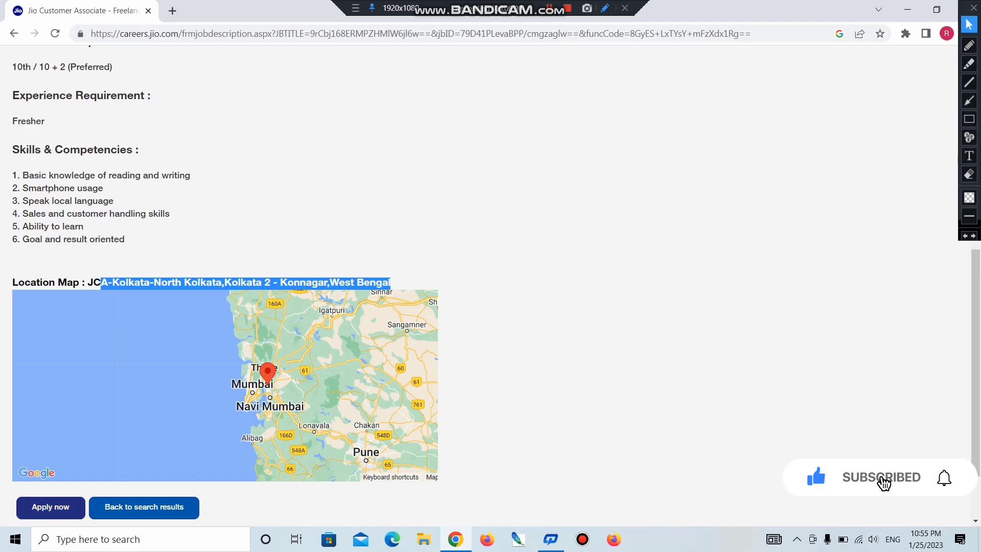
pyautogui.click(50, 507)
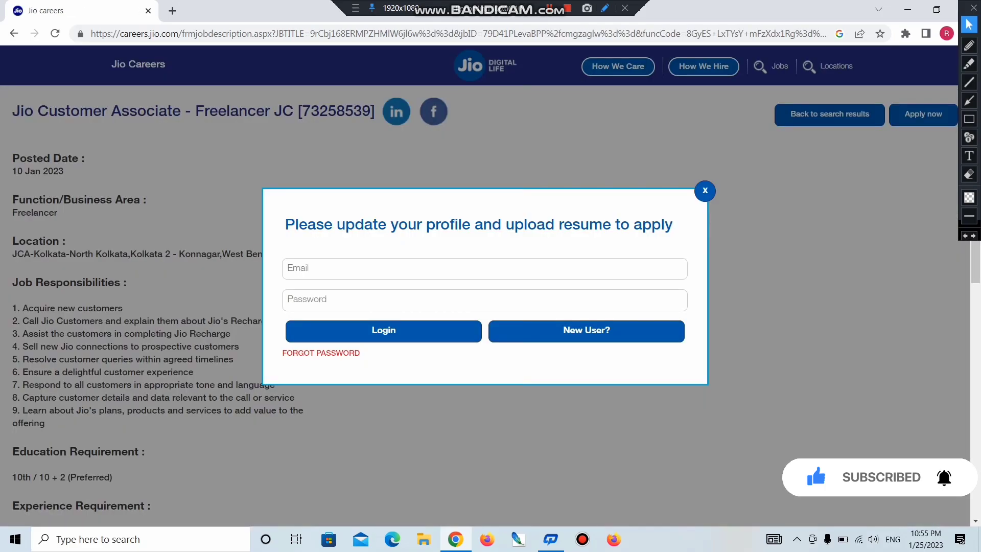
# - Choose New User? in the login popup to reach the Create Profile registration form
pyautogui.moveTo(295, 225); pyautogui.dragTo(614, 225)
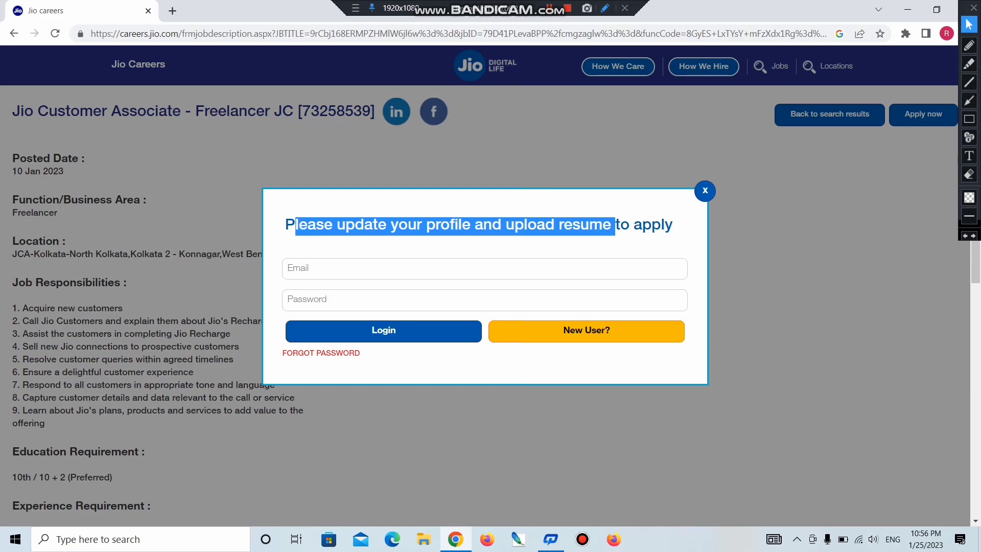
pyautogui.click(610, 331)
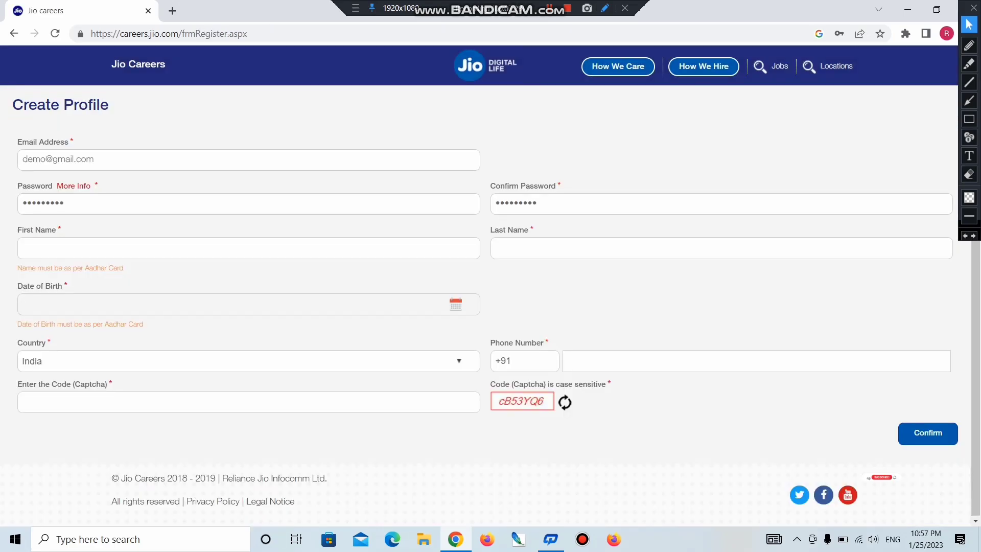
# - Enter the email address, password, first name and last name on the registration form
pyautogui.moveTo(17, 142); pyautogui.dragTo(68, 141)
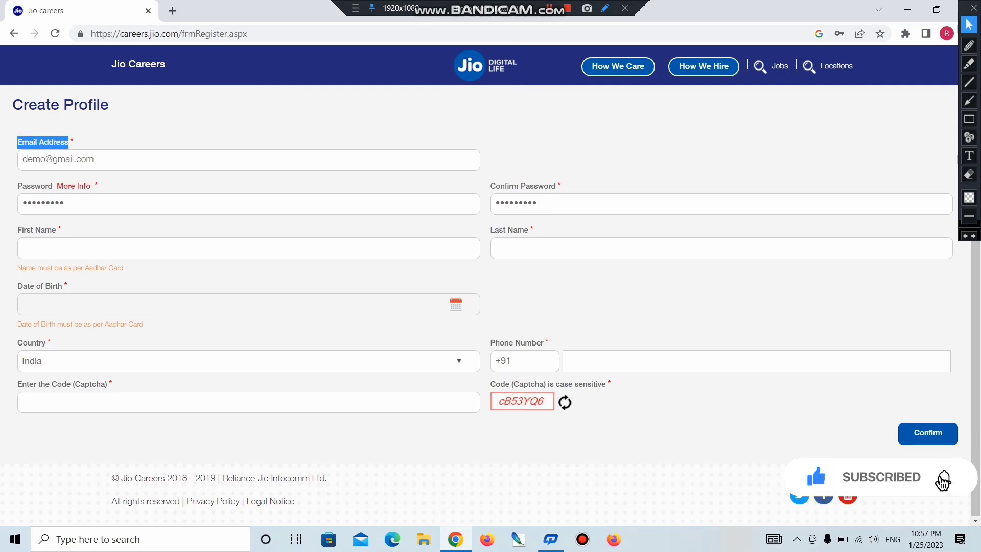
pyautogui.click(104, 158)
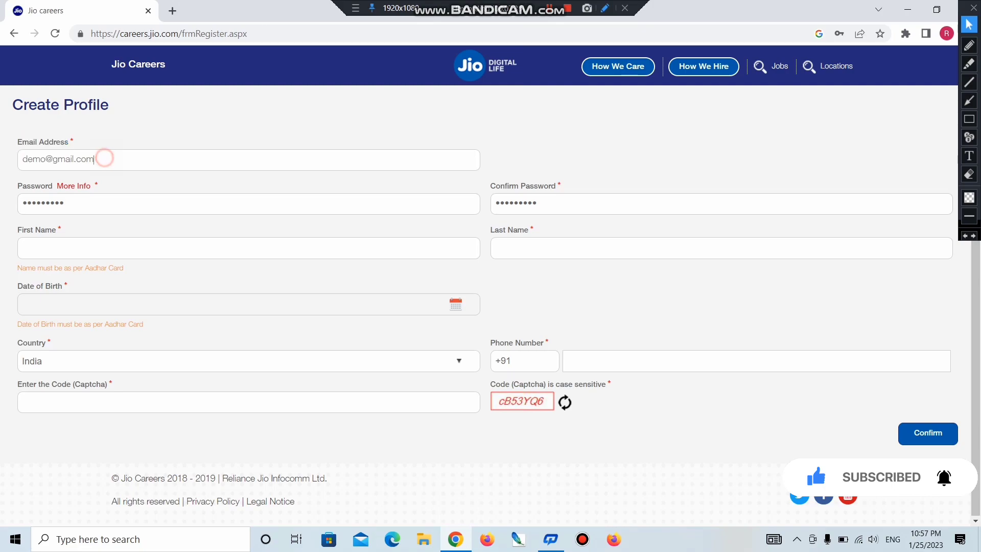
pyautogui.moveTo(19, 185); pyautogui.dragTo(93, 187)
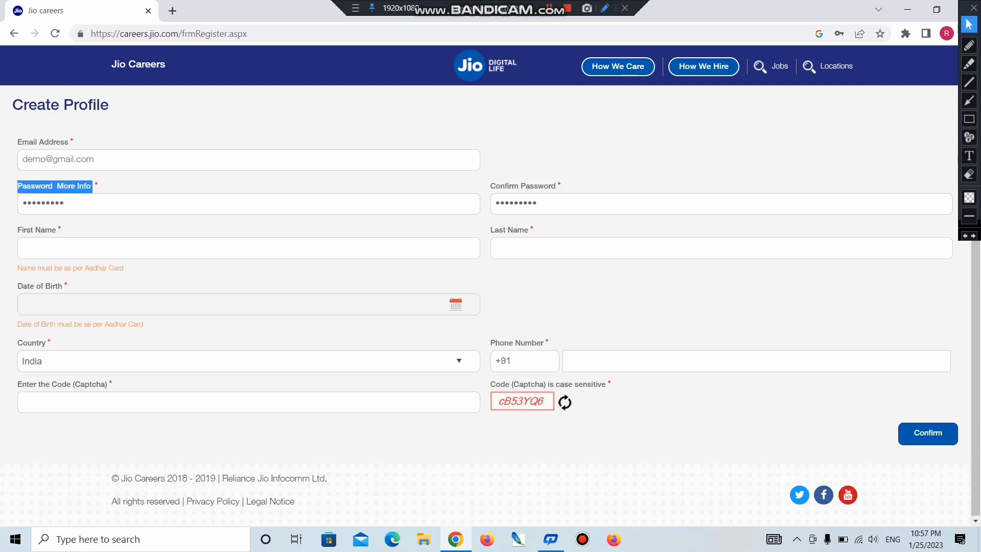
pyautogui.click(65, 248)
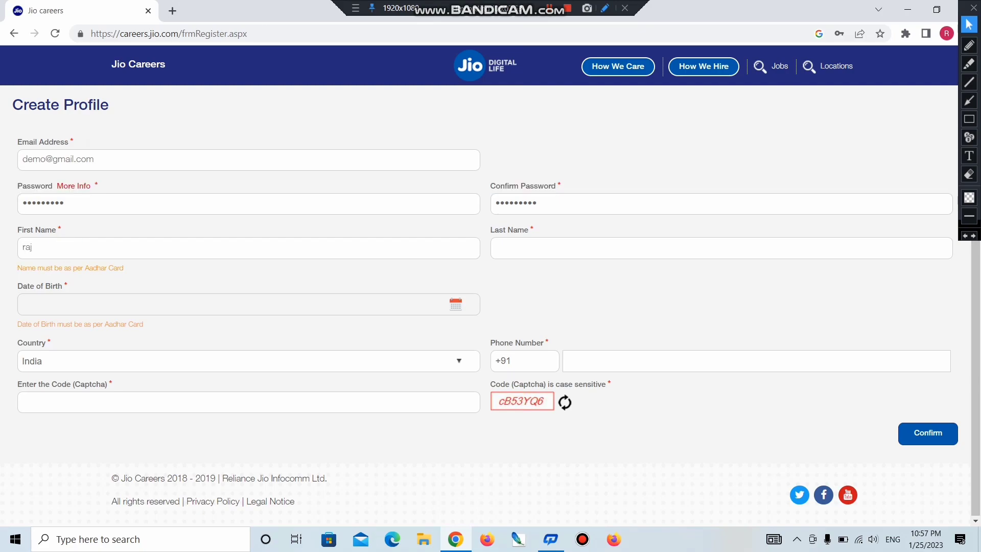
pyautogui.moveTo(494, 230); pyautogui.dragTo(524, 230)
pyautogui.click(525, 248)
pyautogui.write('verma')
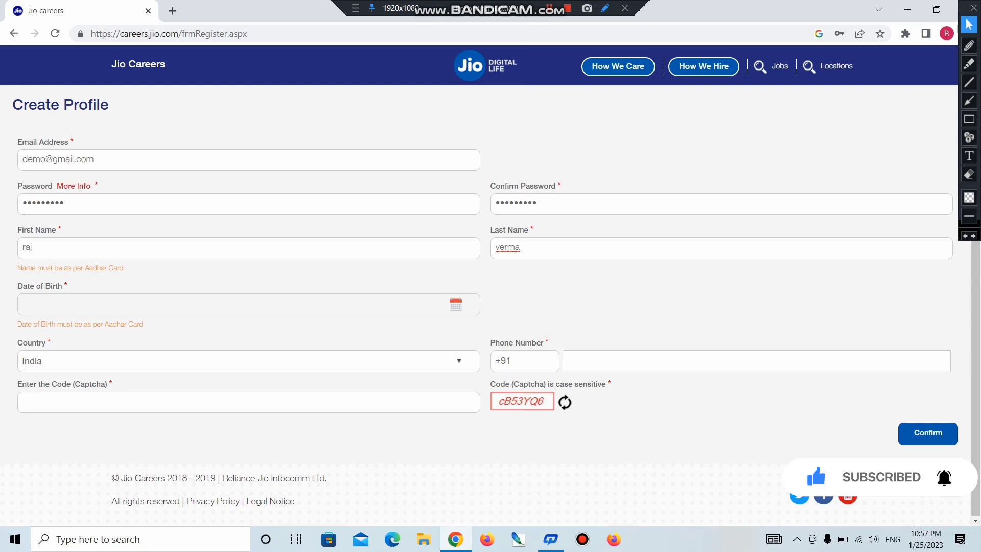
# - Pick the date of birth from the calendar, keeping India as the country
pyautogui.click(456, 305)
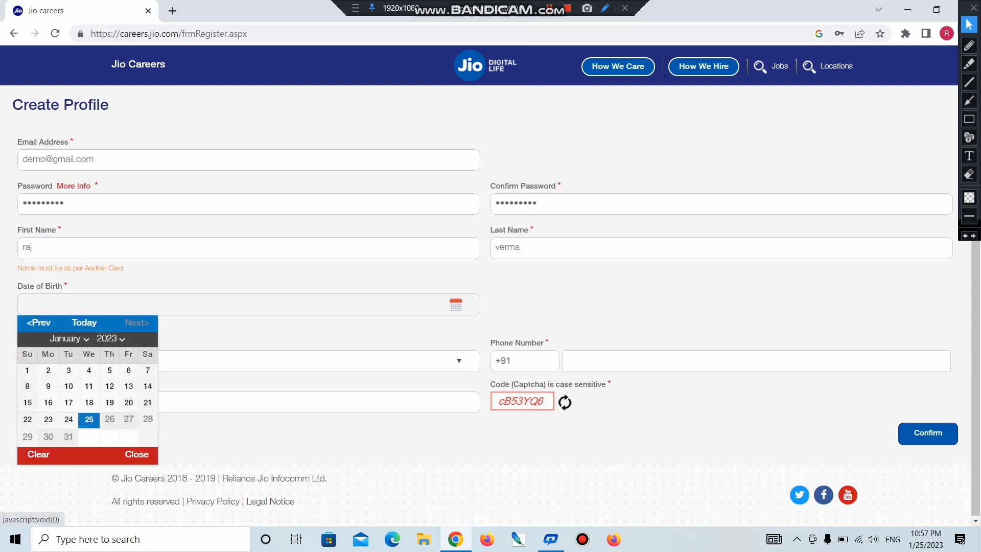
pyautogui.click(109, 338)
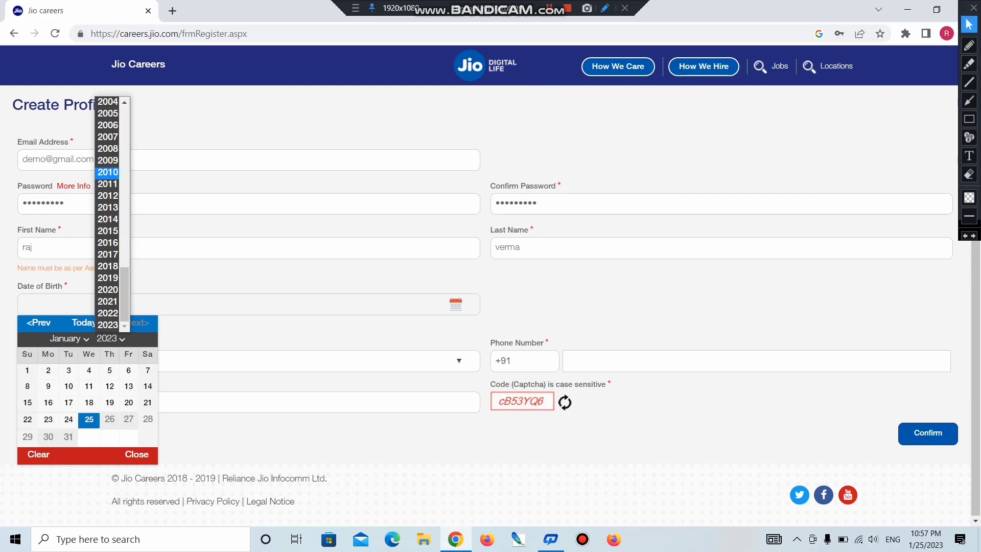
pyautogui.scroll(5, 108, 210)
pyautogui.click(108, 207)
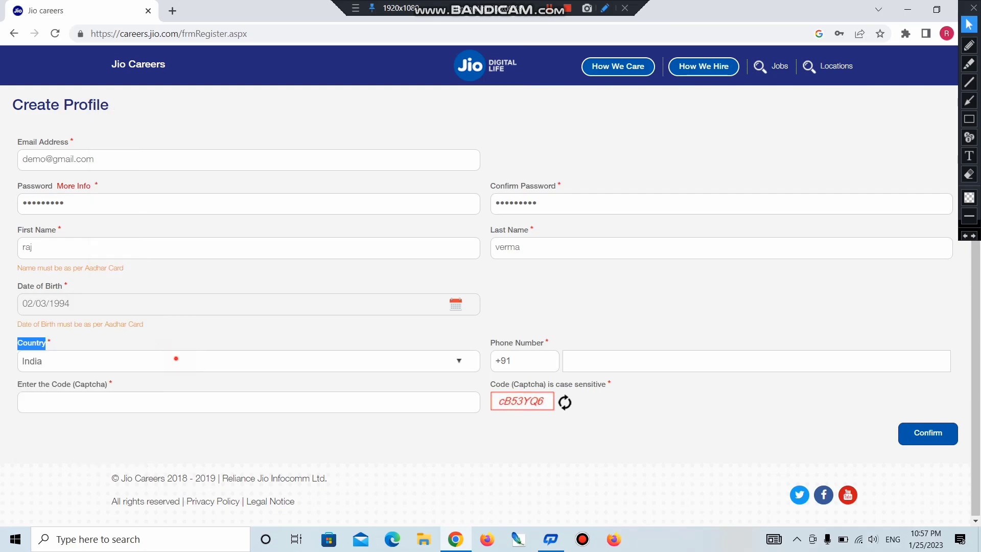
pyautogui.click(176, 358)
pyautogui.doubleClick(175, 359)
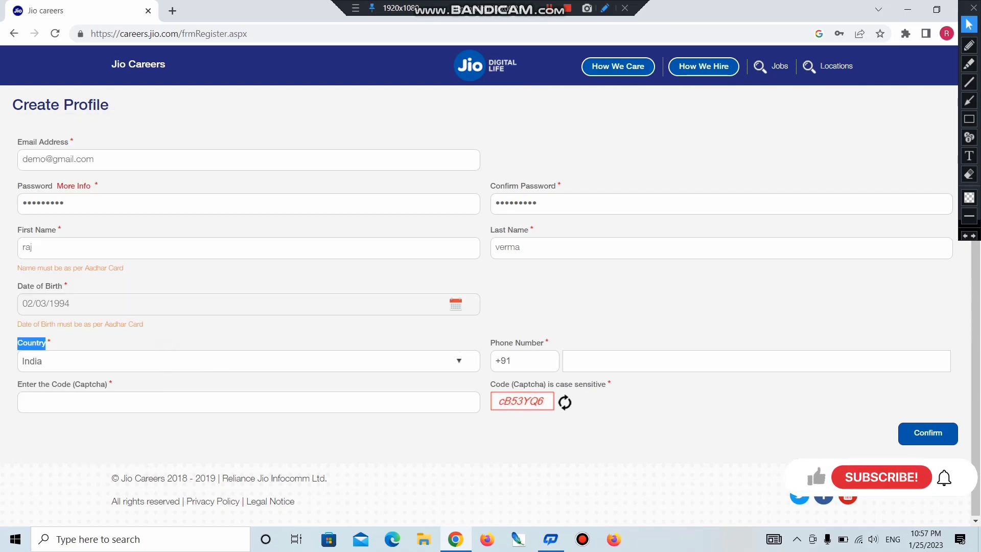
# - Enter the phone number and the captcha code, then submit the registration form
pyautogui.click(591, 358)
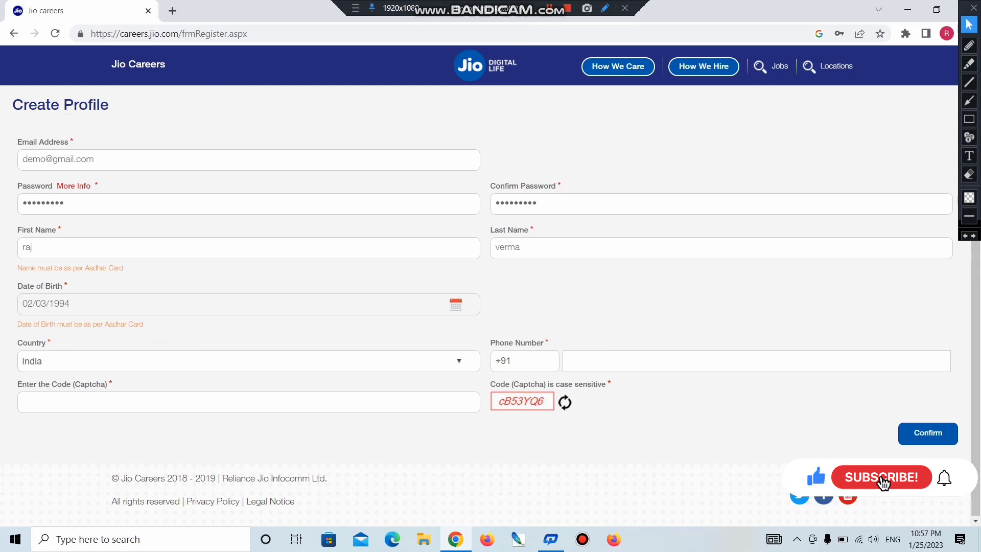
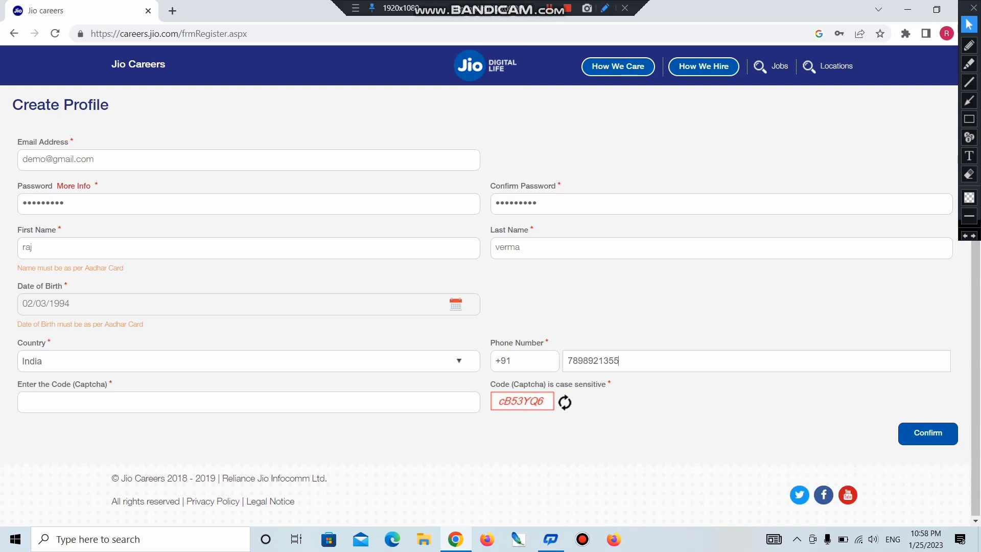
pyautogui.moveTo(482, 381); pyautogui.dragTo(554, 411)
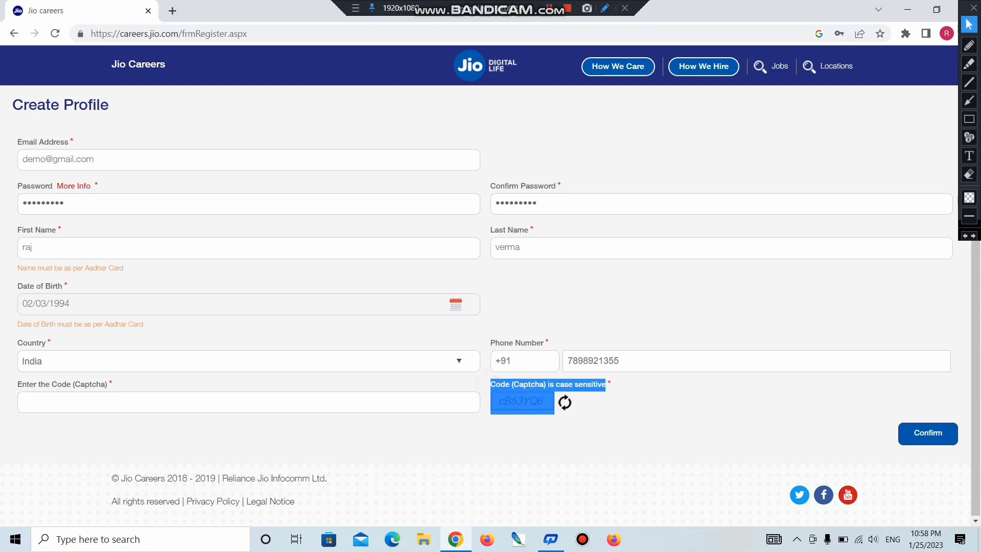
pyautogui.click(440, 442)
pyautogui.click(324, 403)
pyautogui.write('cB')
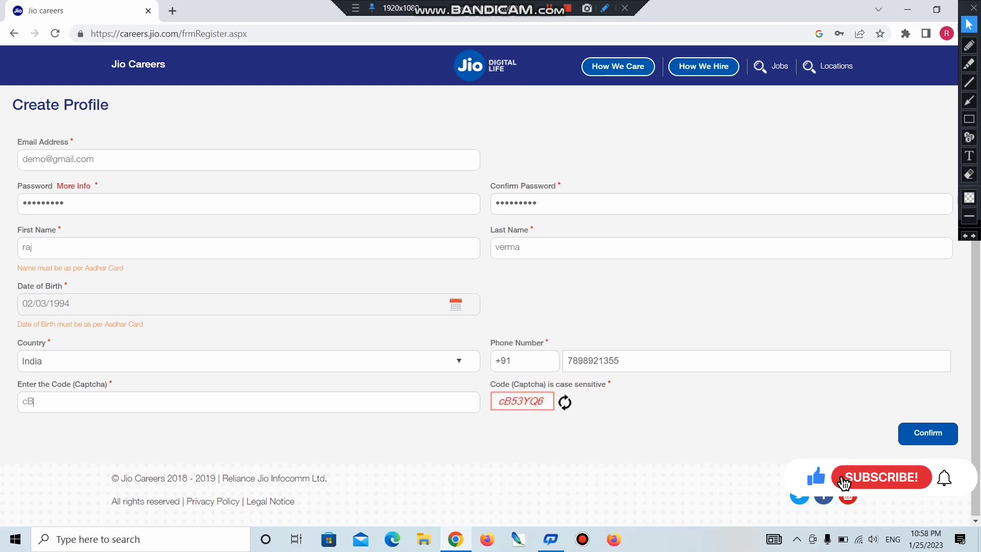
pyautogui.write('53YQ6')
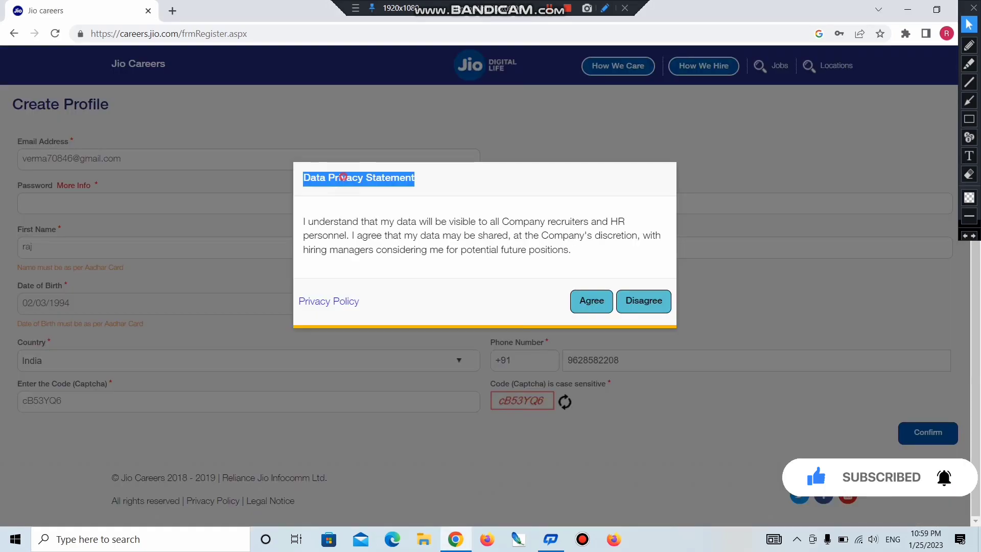
pyautogui.doubleClick(345, 177)
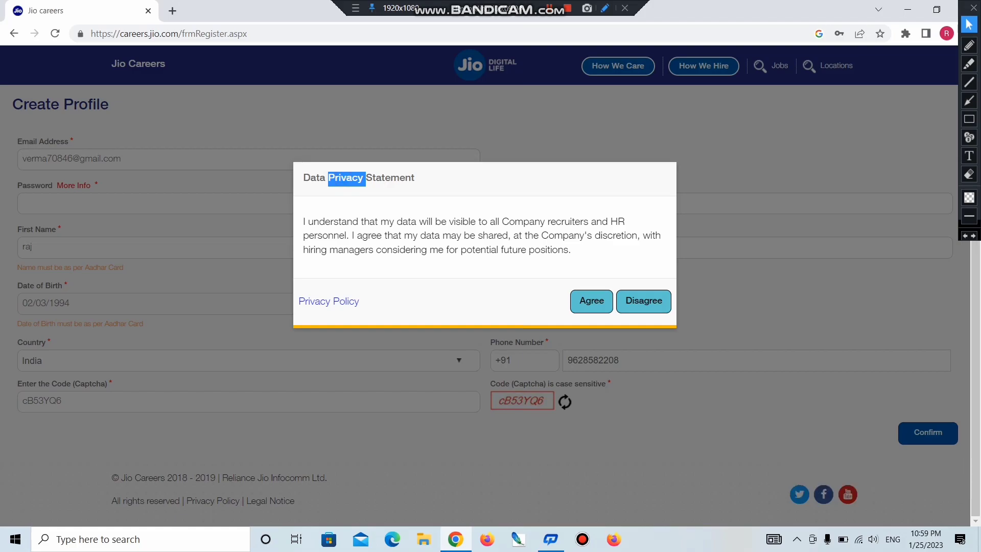
# - Agree to the Data Privacy Statement to complete registration
pyautogui.moveTo(303, 221); pyautogui.dragTo(563, 250)
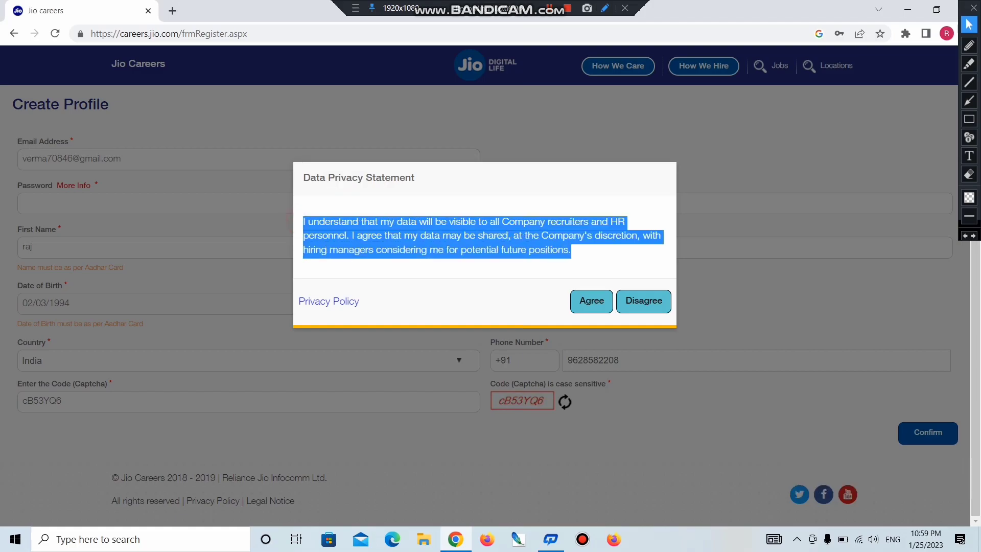
pyautogui.click(596, 306)
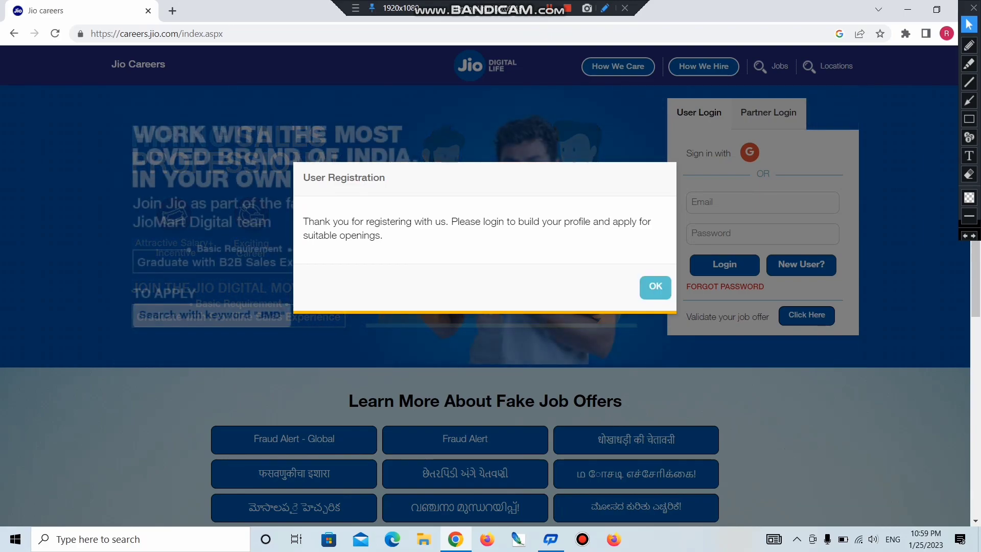
# - Dismiss the registration message and open the Freelancer JC [66118106] posting from the Freelancer category
pyautogui.click(655, 287)
pyautogui.click(771, 66)
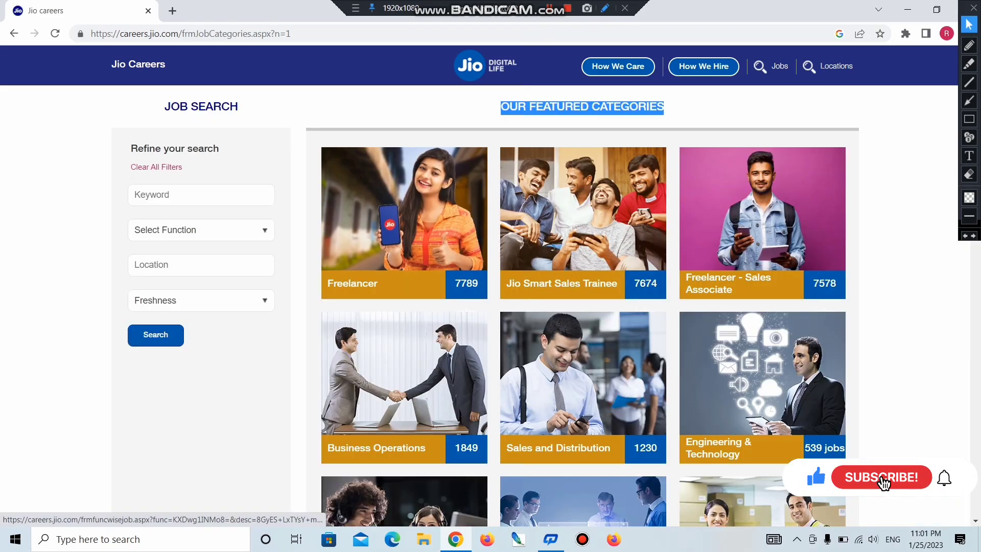
pyautogui.click(403, 215)
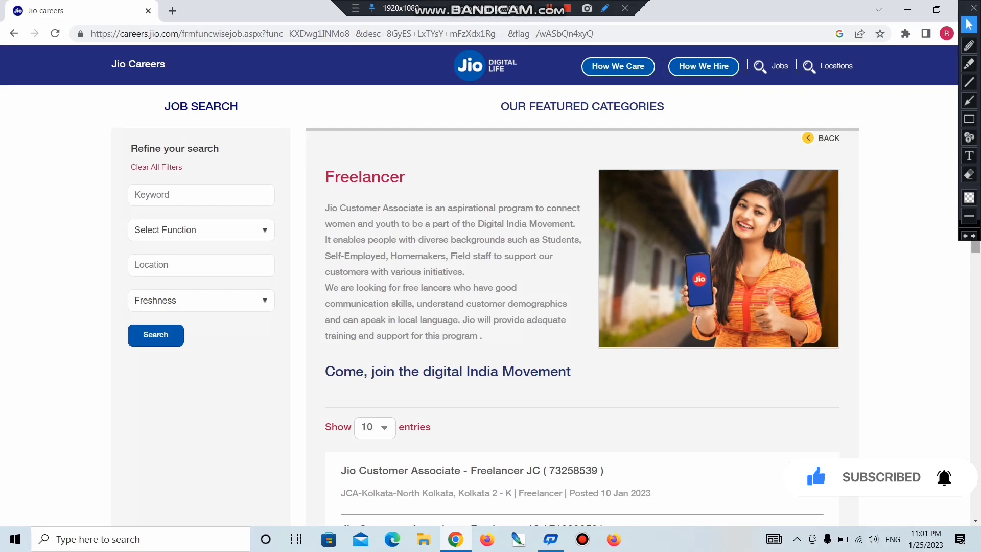
pyautogui.scroll(-4, 490, 286)
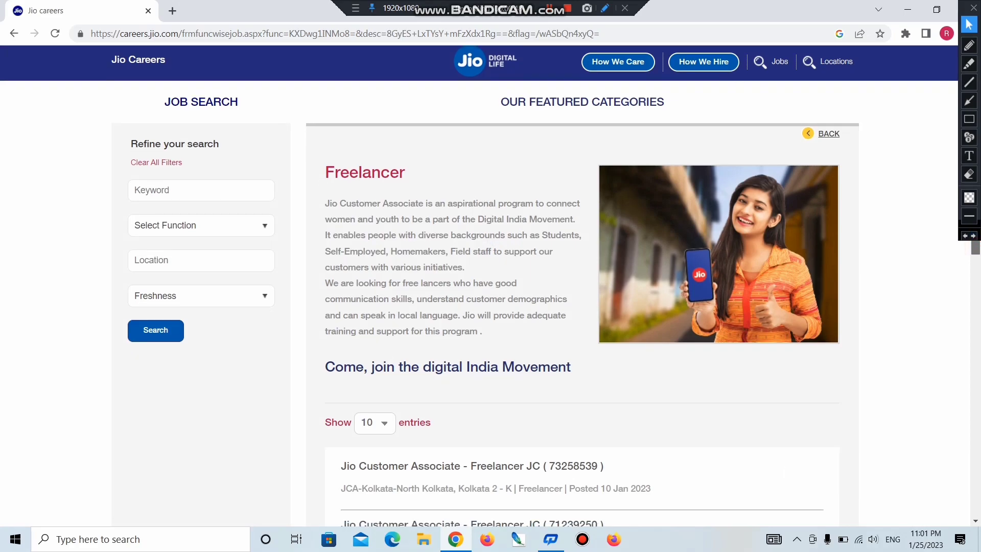
pyautogui.scroll(-2, 490, 286)
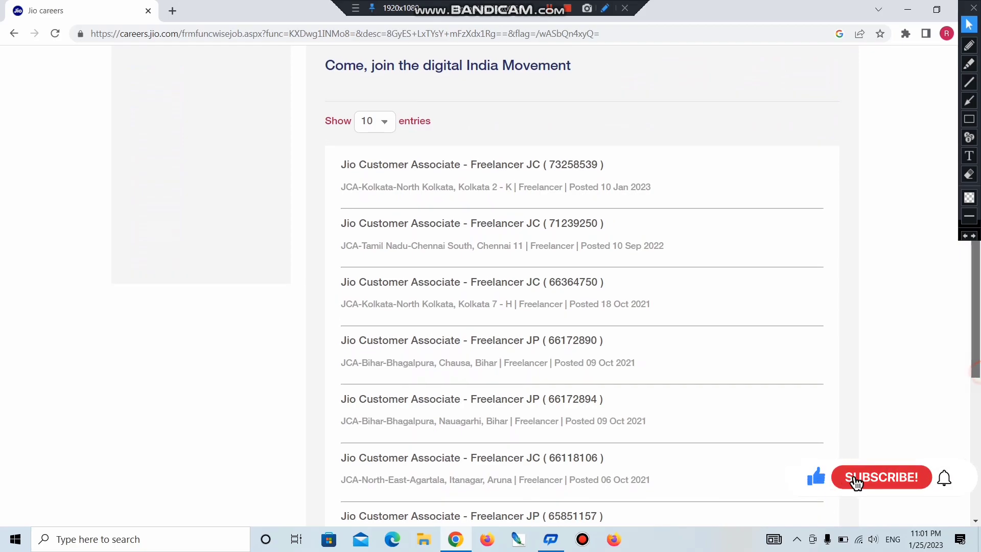
pyautogui.scroll(-2, 490, 286)
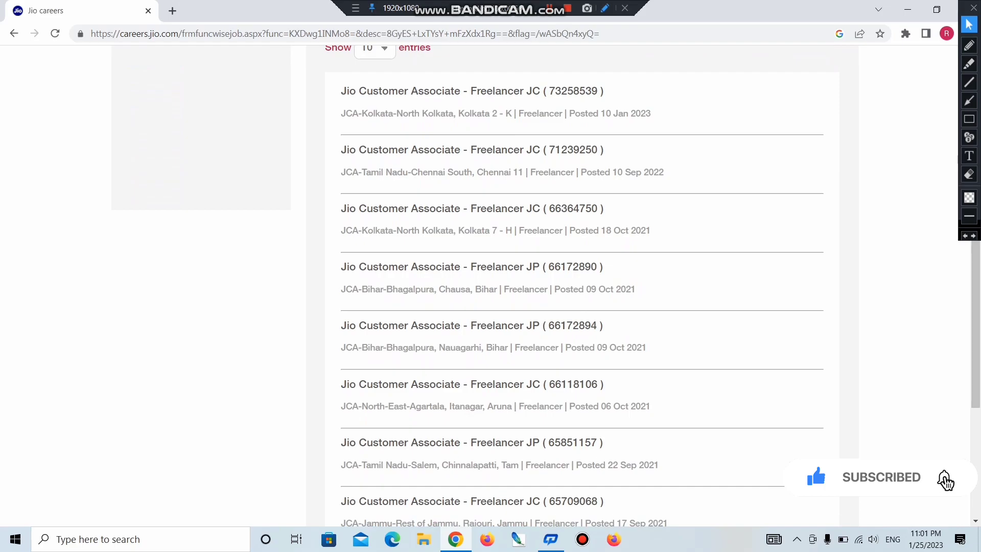
pyautogui.click(471, 384)
# - Review the job responsibilities, then choose Apply now on the Freelancer JC posting
pyautogui.moveTo(7, 153); pyautogui.dragTo(13, 295)
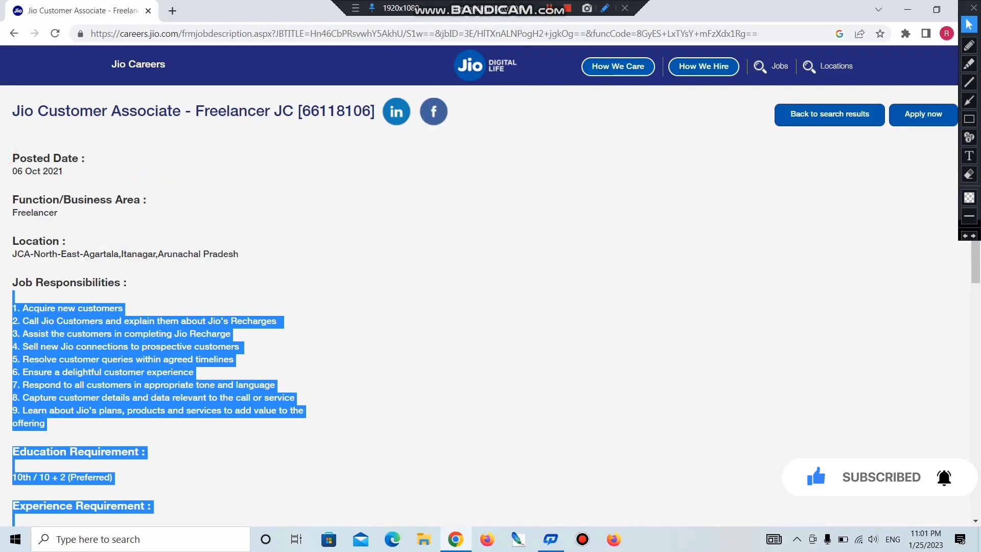
pyautogui.click(495, 309)
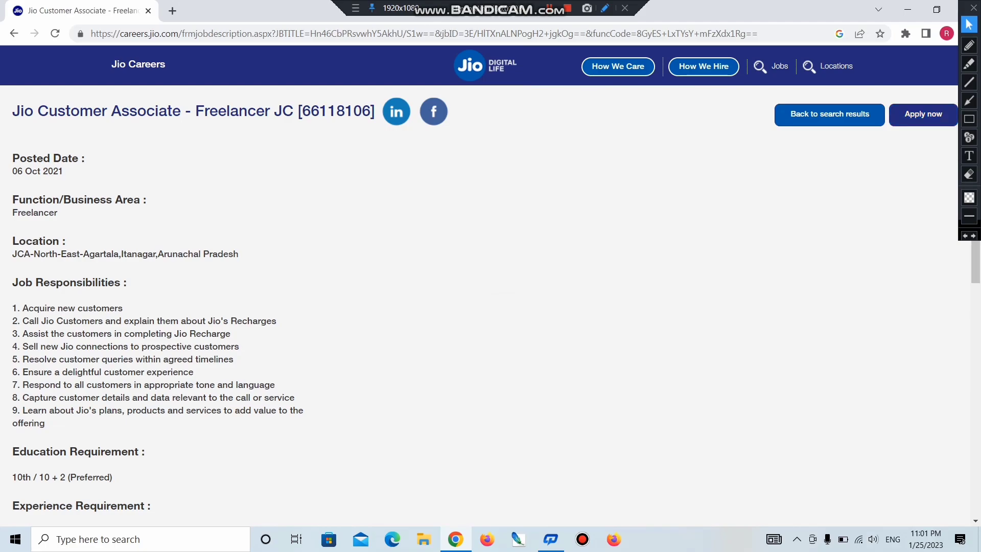
pyautogui.click(923, 116)
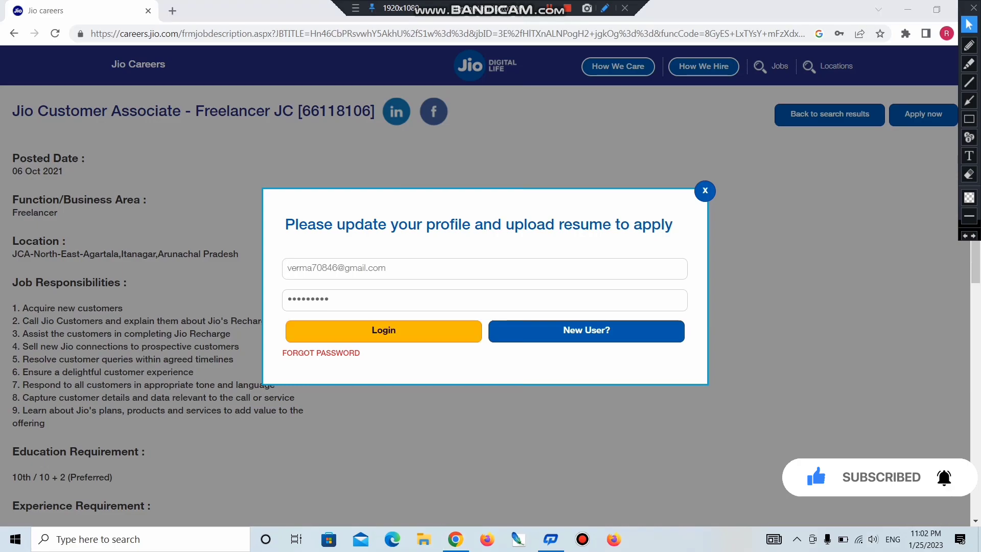
# - Log in with the browser-saved email and password
pyautogui.click(416, 331)
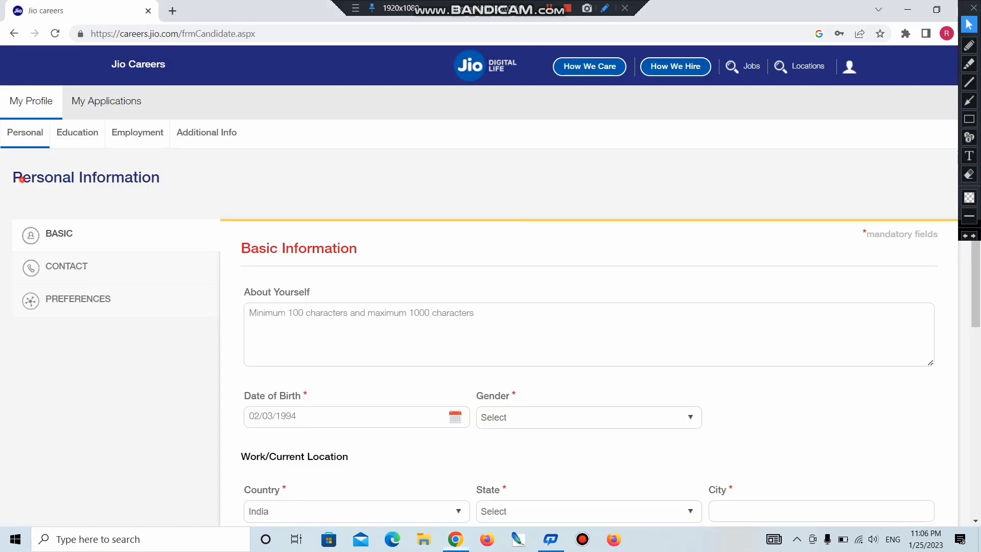
# - Set gender to Male in the Personal Information form
pyautogui.moveTo(22, 177); pyautogui.dragTo(12, 178)
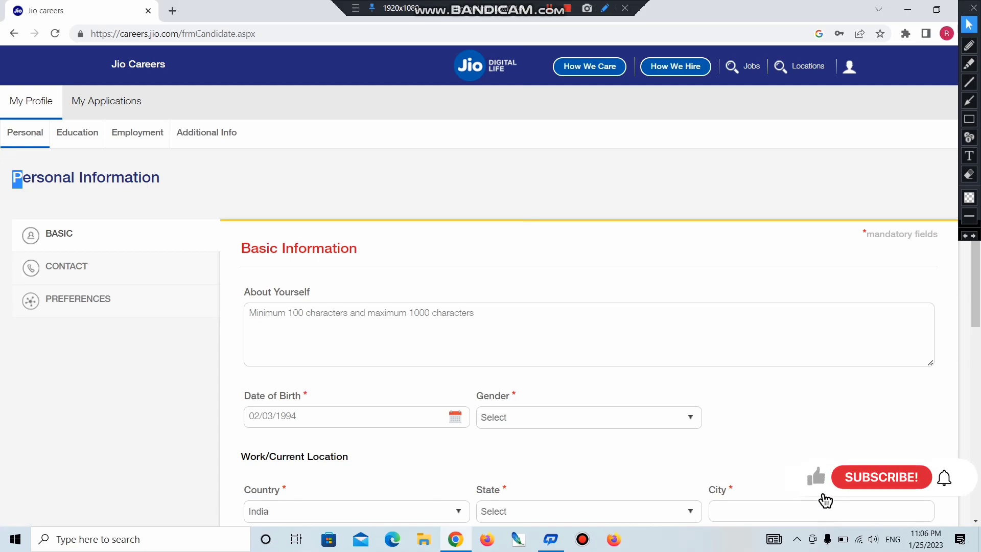
pyautogui.moveTo(241, 248); pyautogui.dragTo(357, 250)
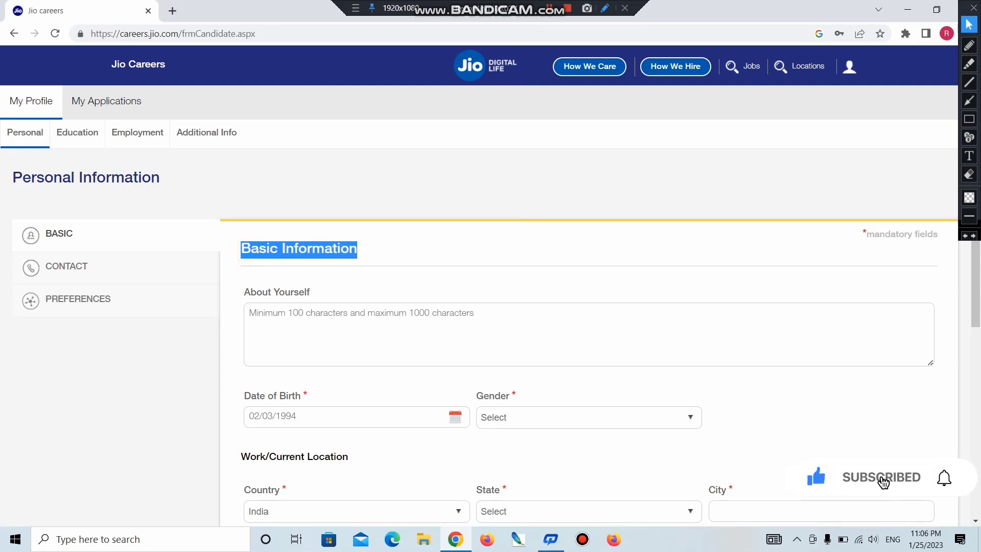
pyautogui.moveTo(244, 292); pyautogui.dragTo(310, 291)
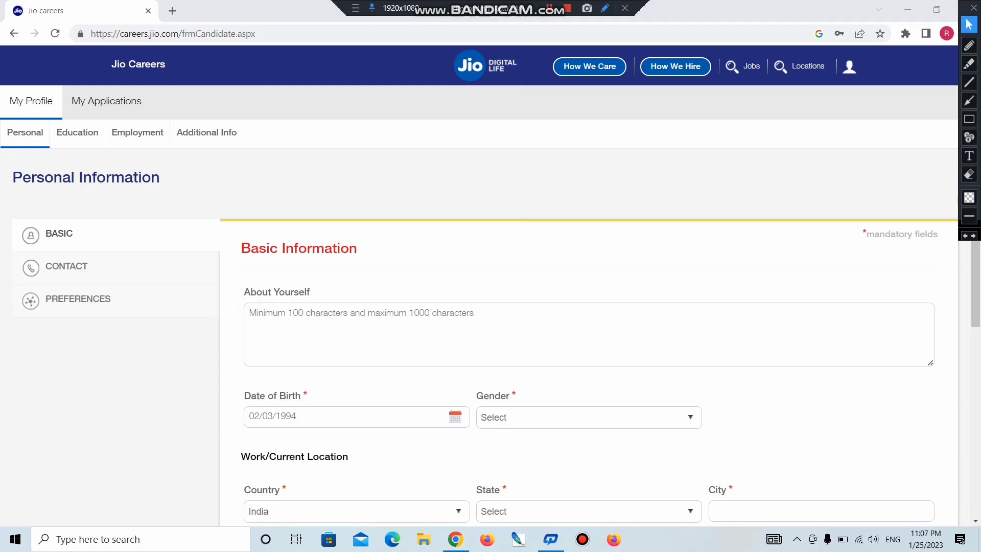
pyautogui.moveTo(248, 396); pyautogui.dragTo(300, 396)
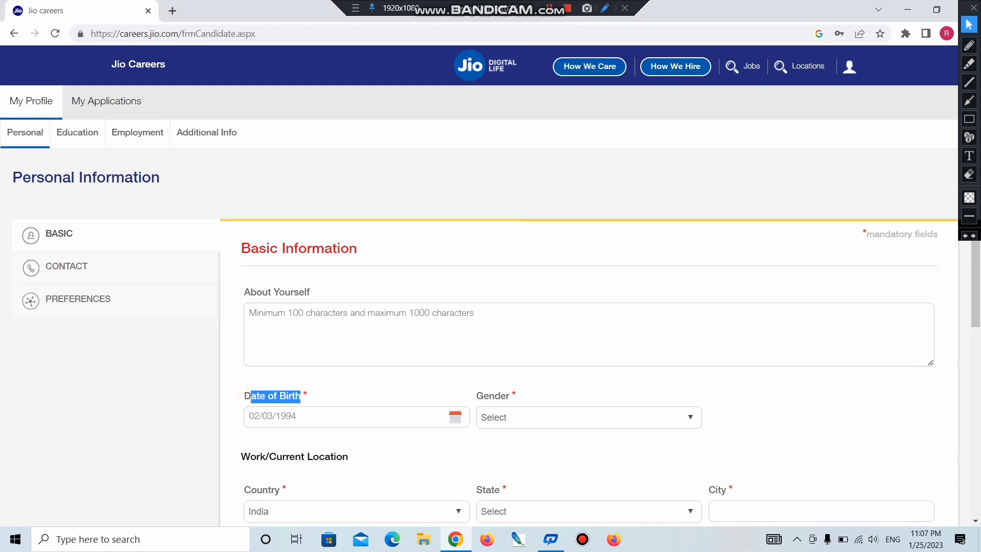
pyautogui.click(511, 416)
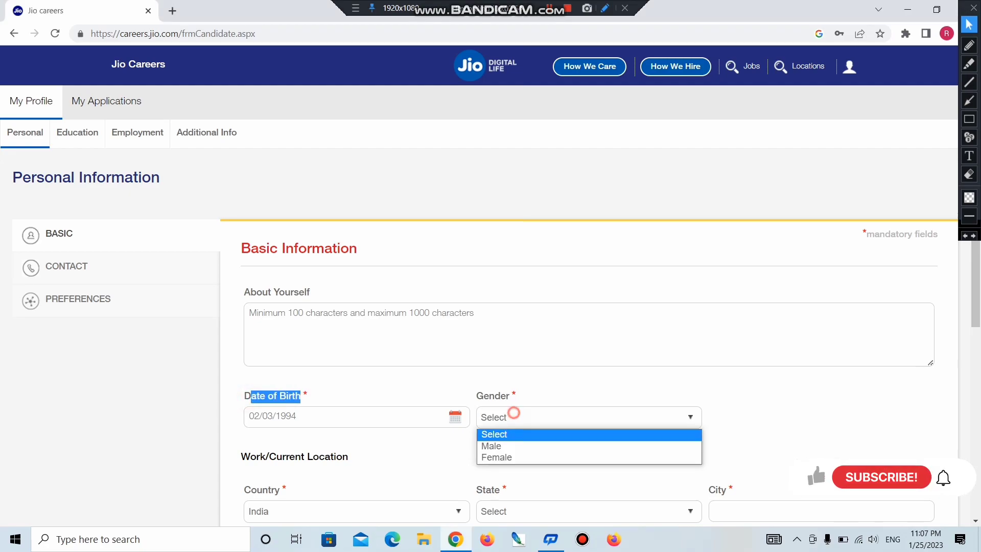
pyautogui.click(498, 445)
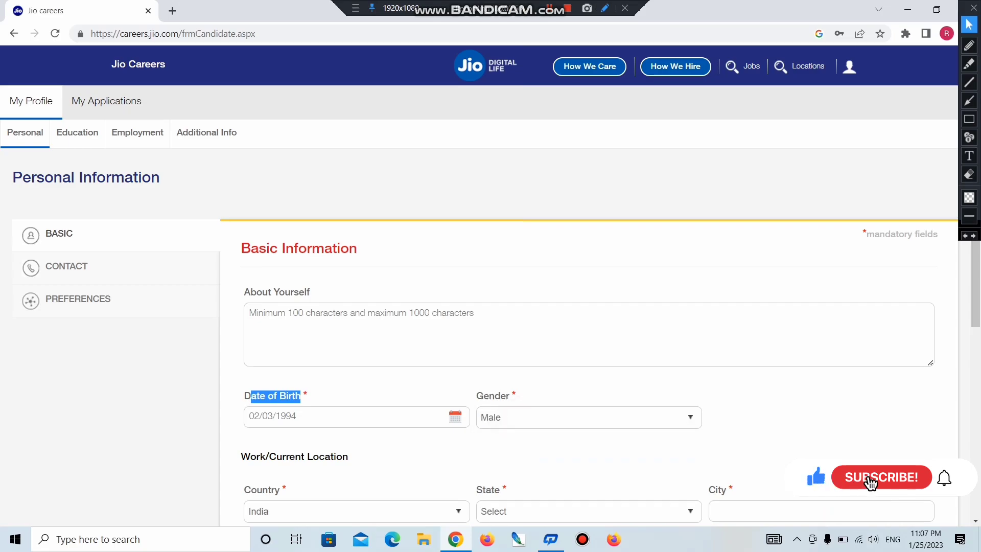
# - Set the state to Uttar Pradesh and the city to Pratapgarh, noting the 2MB resume limit
pyautogui.scroll(-4, 498, 445)
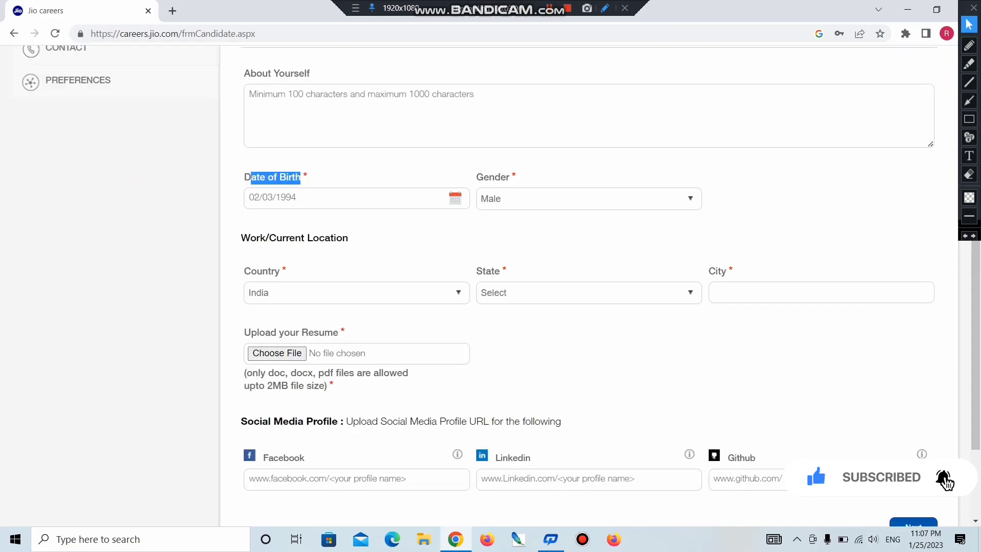
pyautogui.click(543, 291)
pyautogui.press('u')
pyautogui.press('Return')
pyautogui.click(720, 295)
pyautogui.click(812, 323)
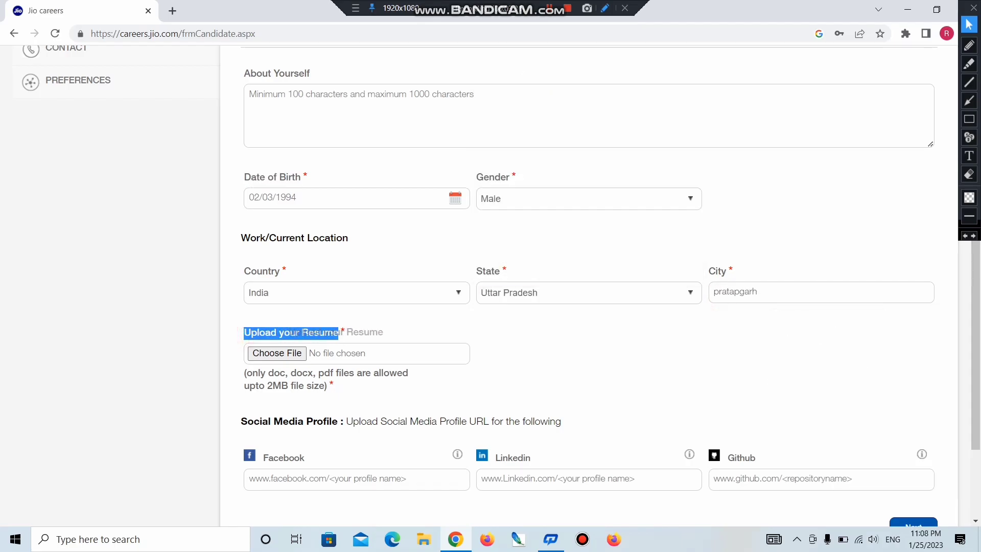
pyautogui.click(480, 386)
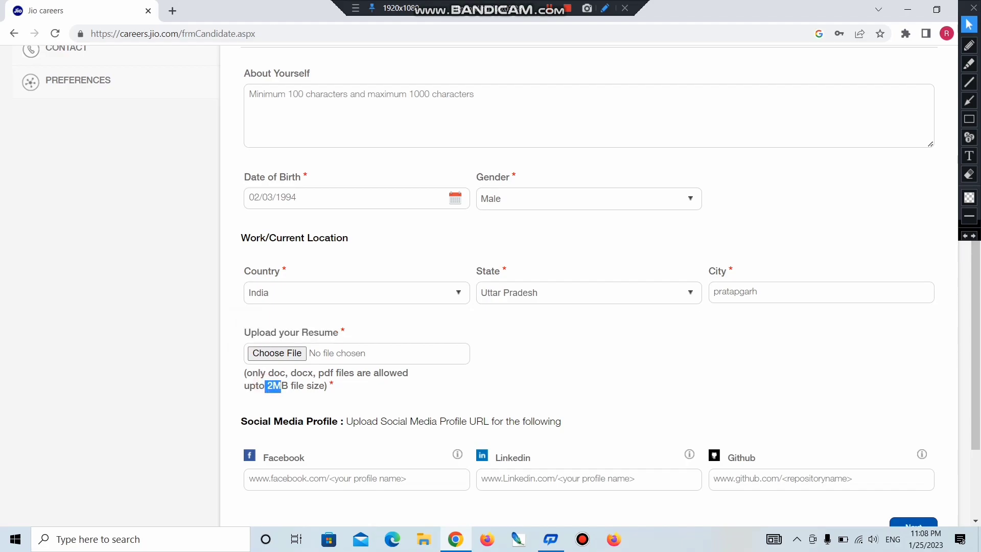
pyautogui.moveTo(281, 386); pyautogui.dragTo(319, 386)
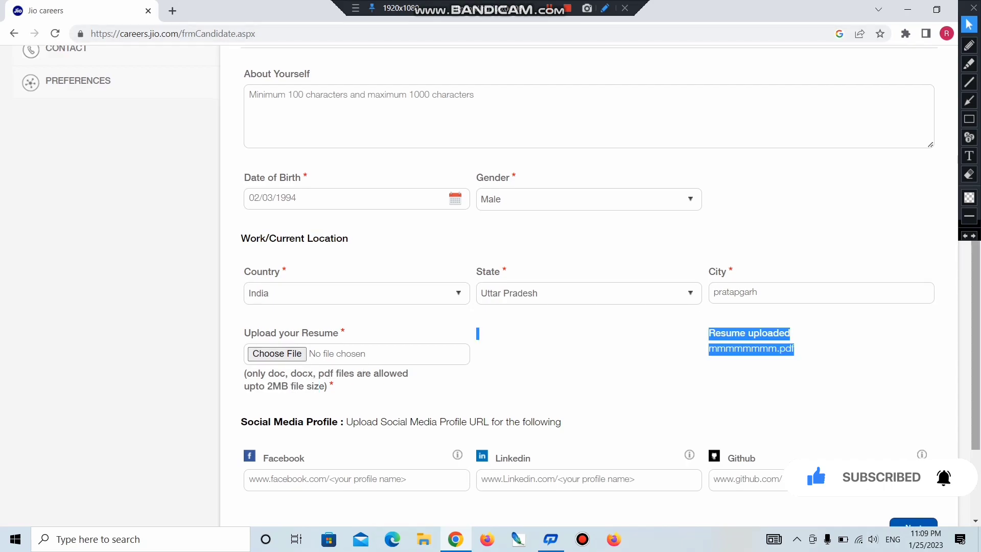
# - Scroll through the Present, Permanent and Emergency address sections of Contact Information
pyautogui.scroll(-2, 587, 286)
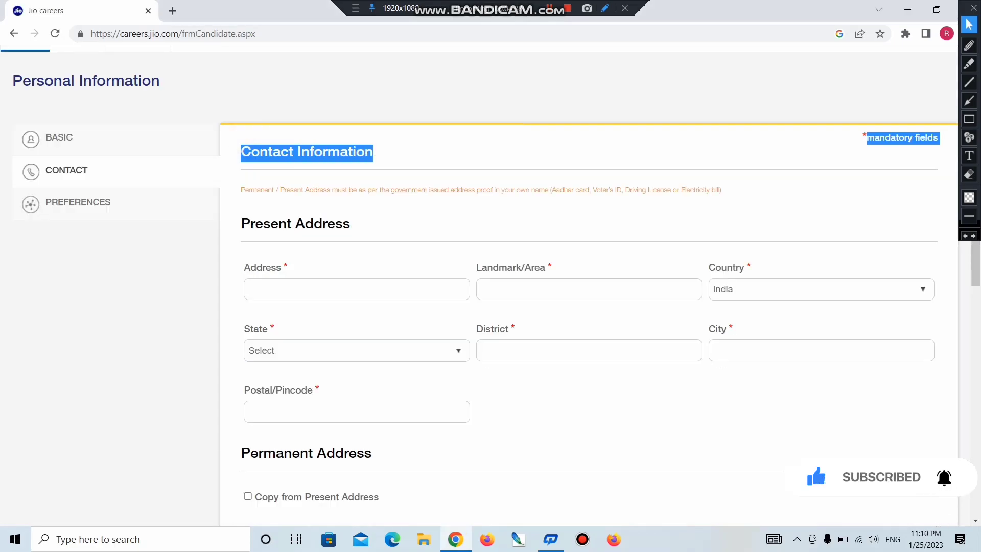
pyautogui.moveTo(241, 224); pyautogui.dragTo(350, 225)
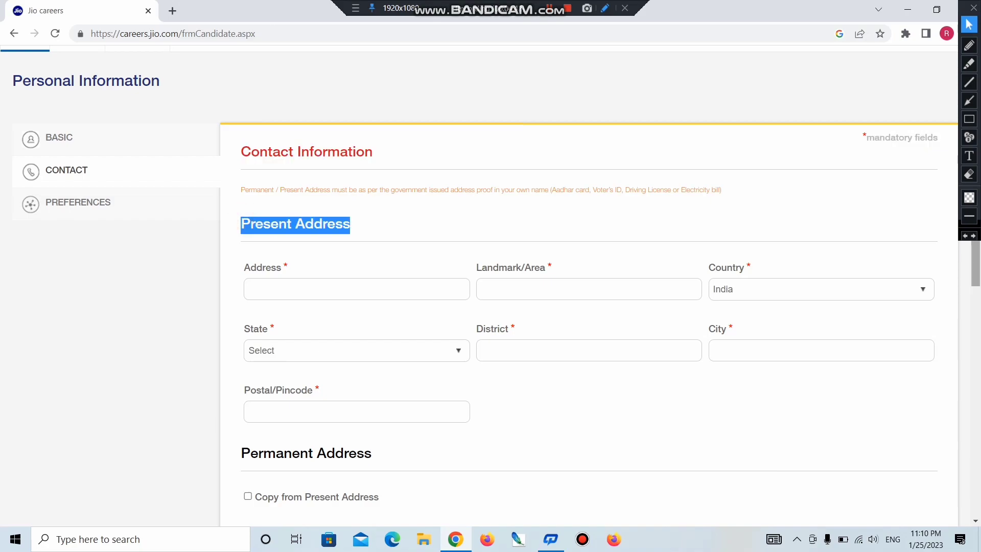
pyautogui.scroll(-4, 587, 286)
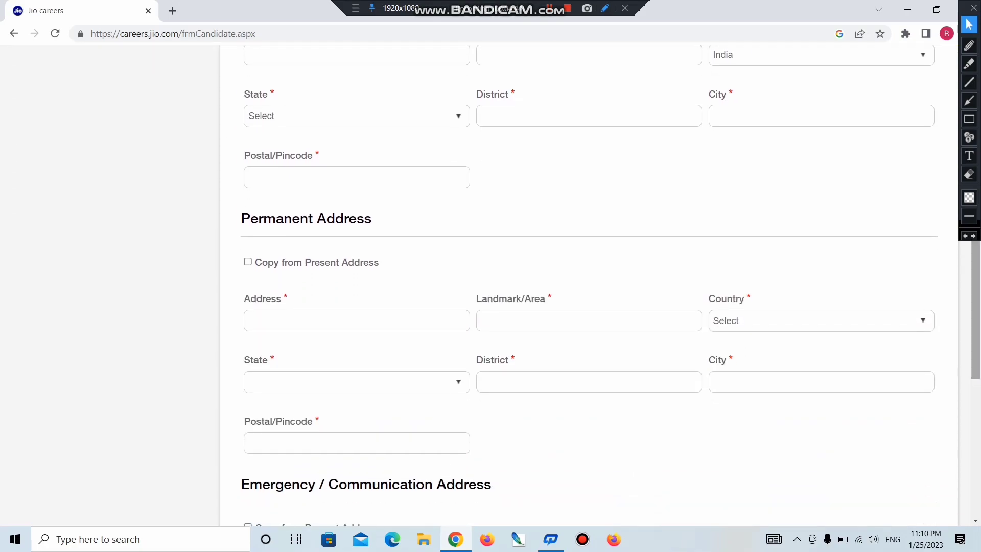
pyautogui.moveTo(266, 219); pyautogui.dragTo(371, 220)
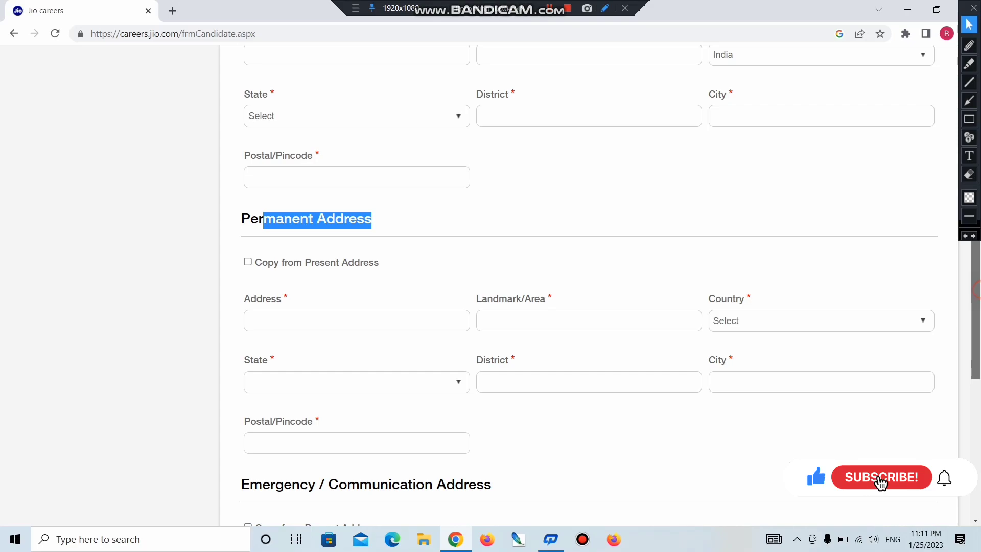
pyautogui.scroll(-2, 588, 286)
pyautogui.scroll(-4, 588, 286)
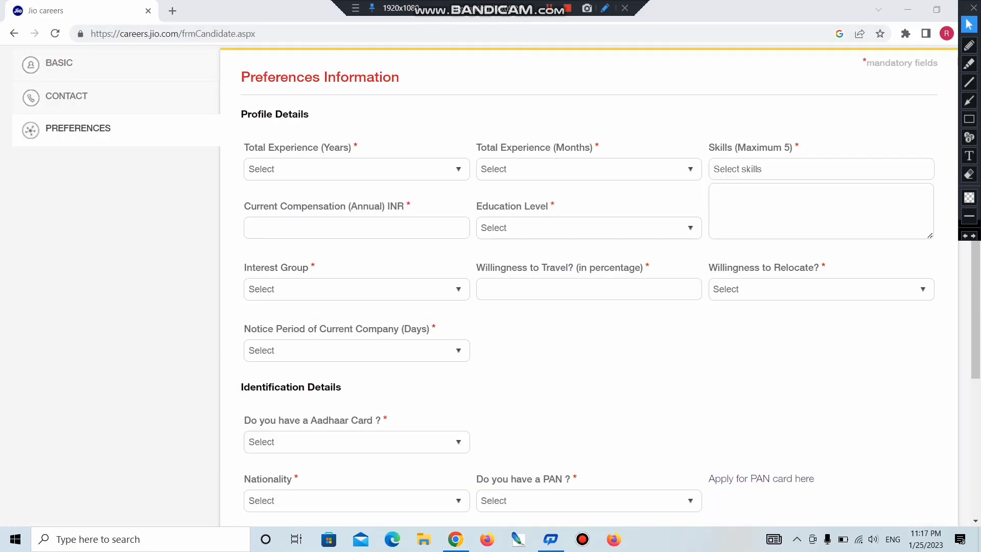
# - Set Total Experience (Years) to 1 and check the months options
pyautogui.moveTo(341, 77); pyautogui.dragTo(399, 77)
pyautogui.press('1')
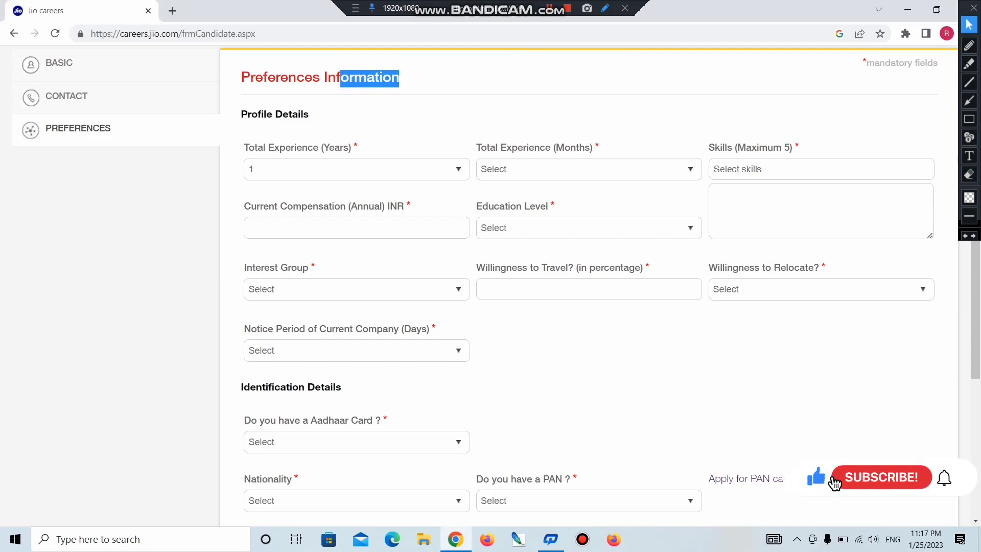
pyautogui.click(295, 172)
pyautogui.click(295, 173)
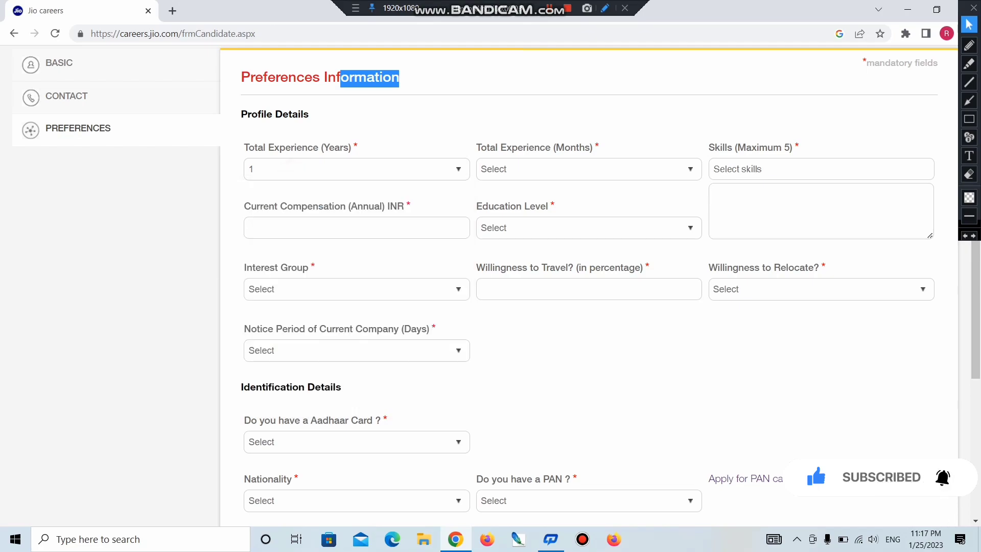
pyautogui.click(587, 169)
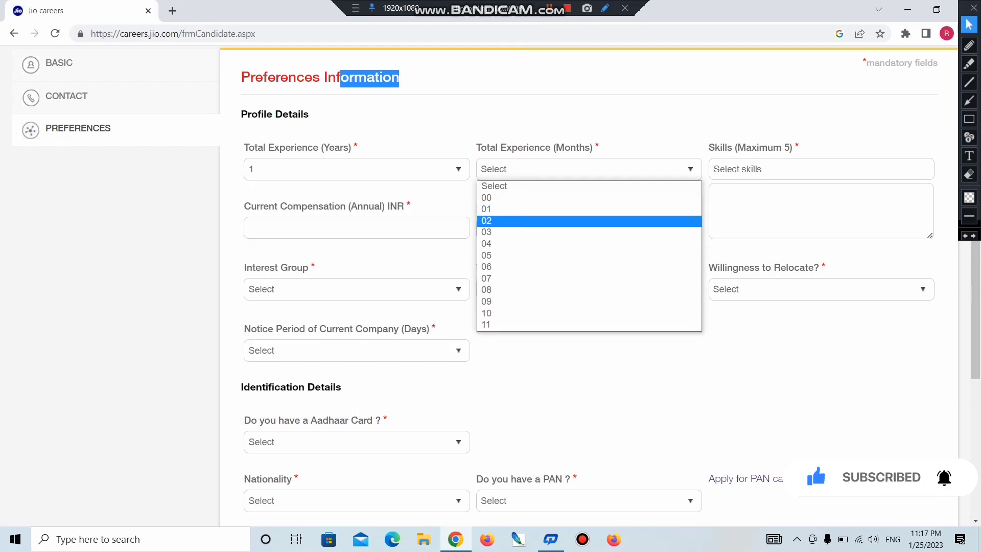
pyautogui.moveTo(622, 136); pyautogui.dragTo(752, 148)
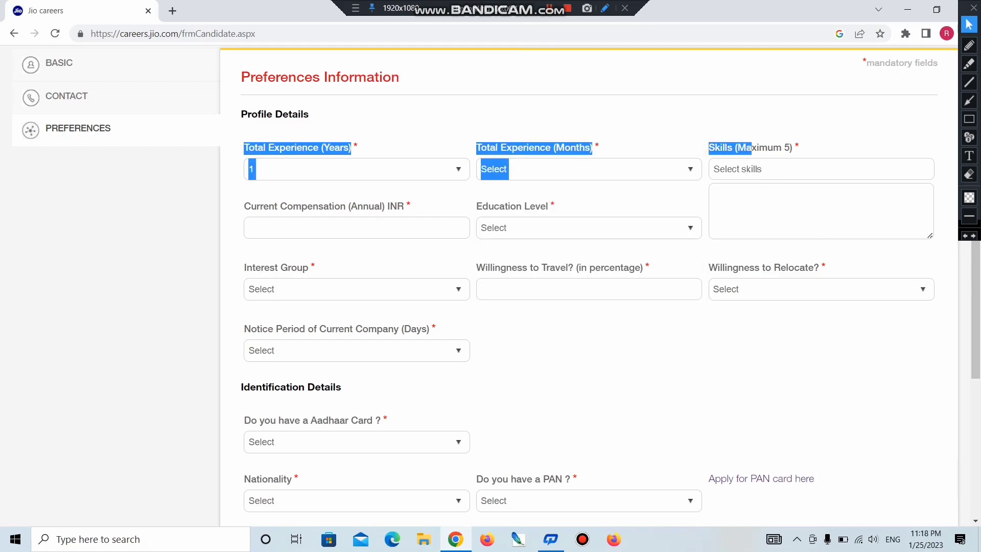
# - Look over the Skills checklist and compensation field, then bring up the Education Level list
pyautogui.click(750, 169)
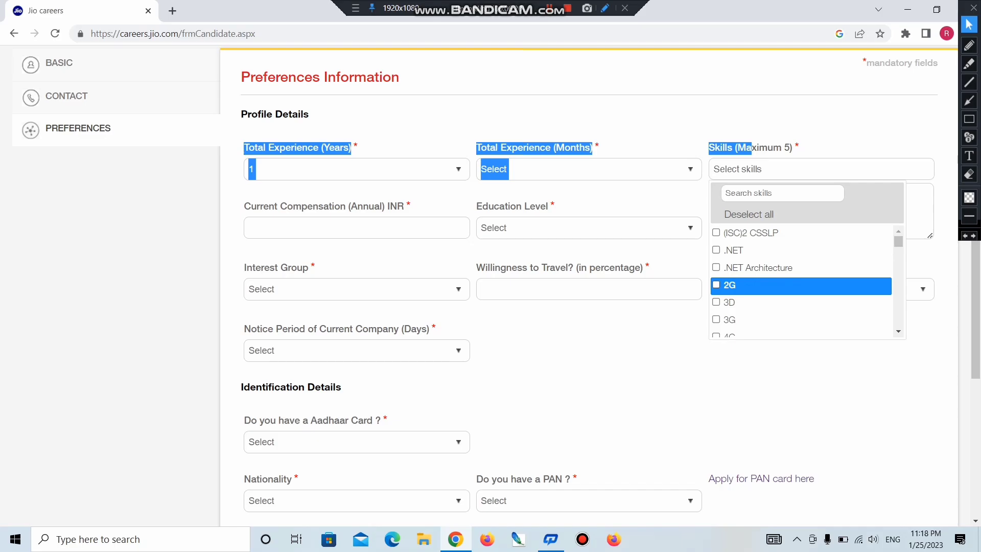
pyautogui.scroll(-15, 801, 281)
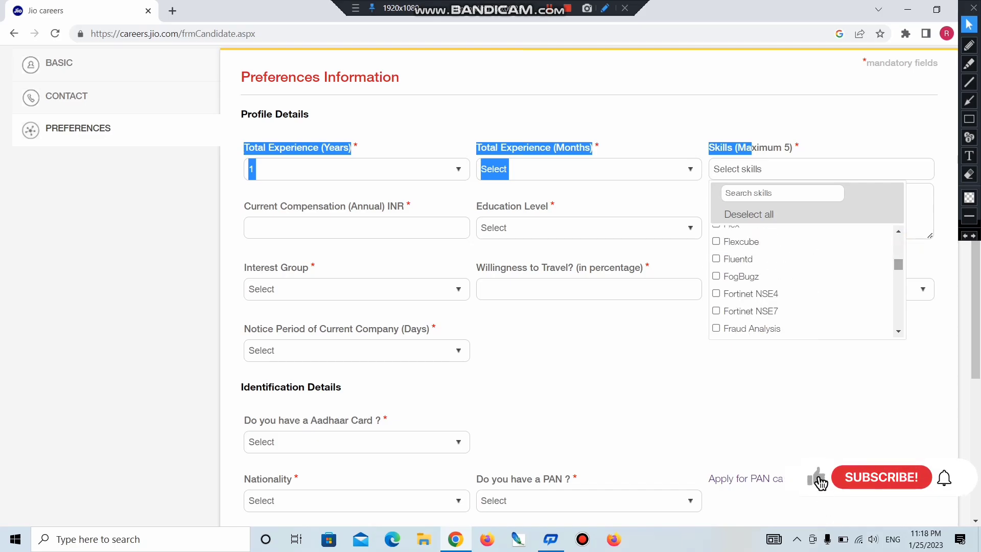
pyautogui.click(244, 205)
pyautogui.moveTo(243, 206); pyautogui.dragTo(293, 206)
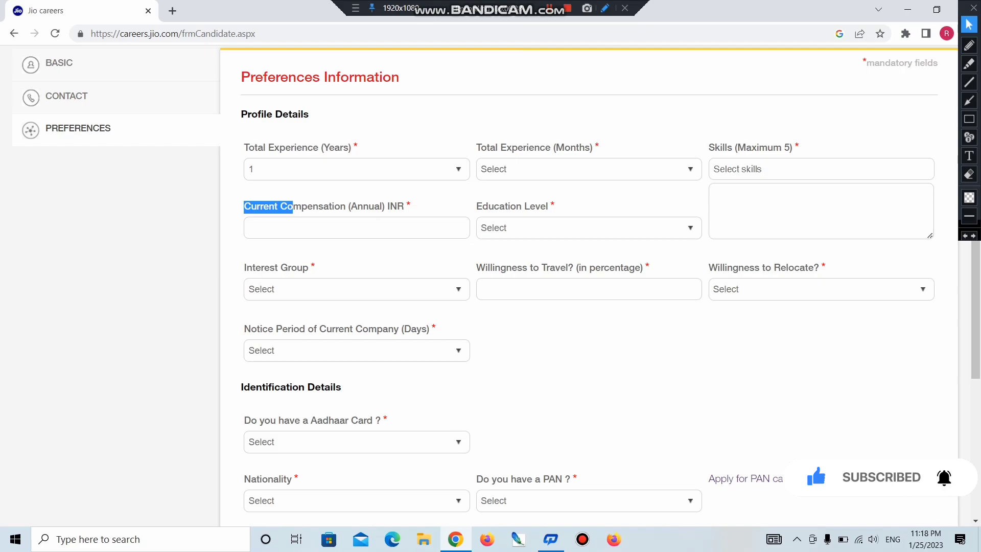
pyautogui.click(337, 220)
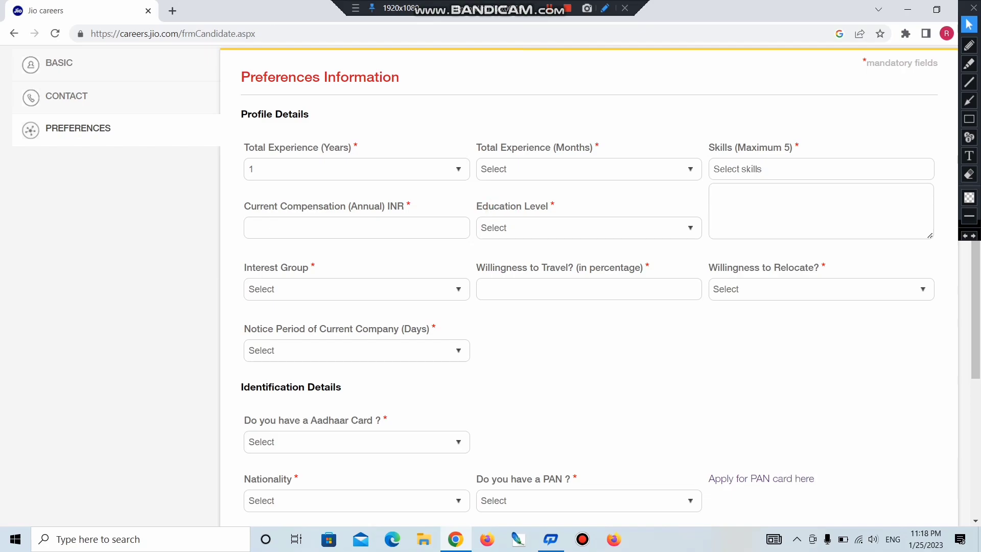
pyautogui.click(527, 227)
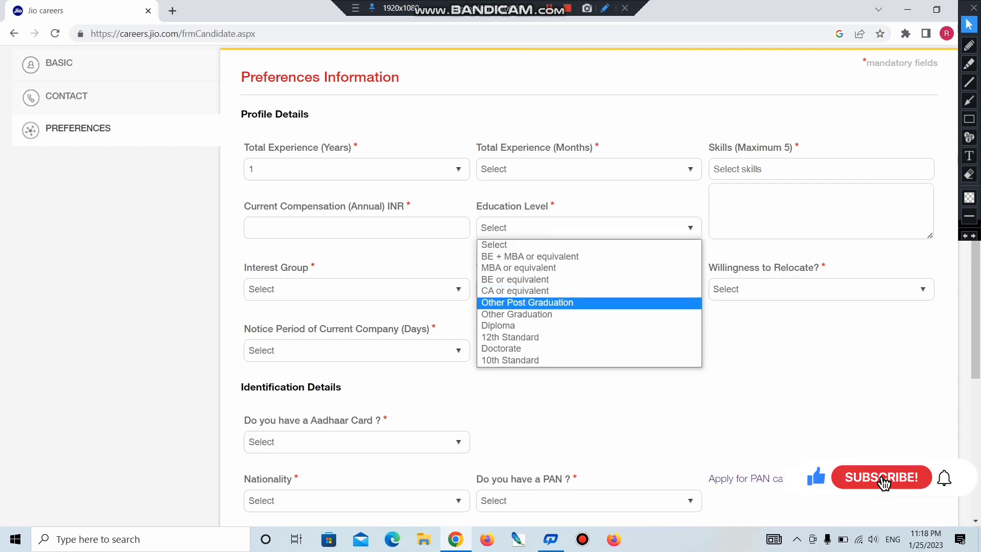
# - Choose 12th Standard as Education Level and look over the Interest Group options
pyautogui.click(520, 338)
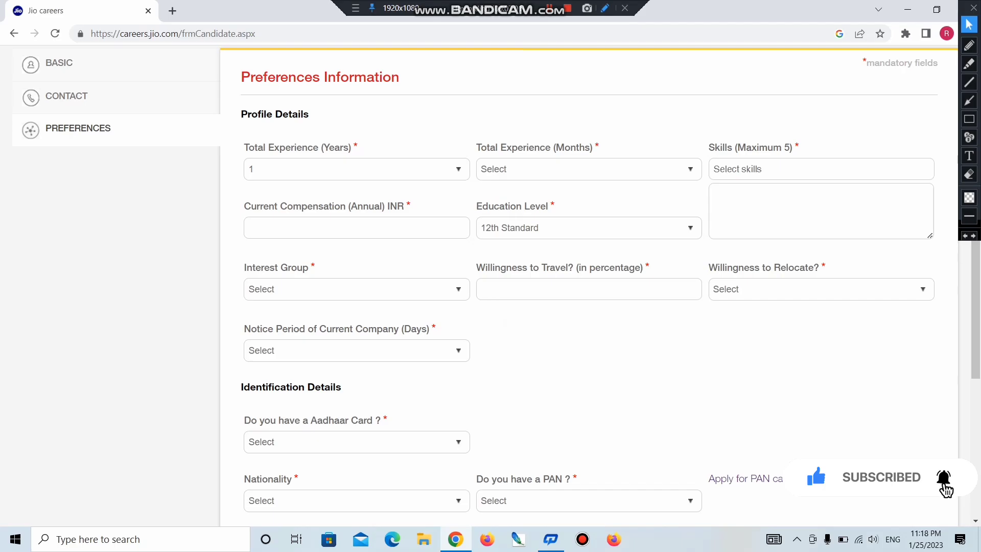
pyautogui.moveTo(250, 271); pyautogui.dragTo(302, 269)
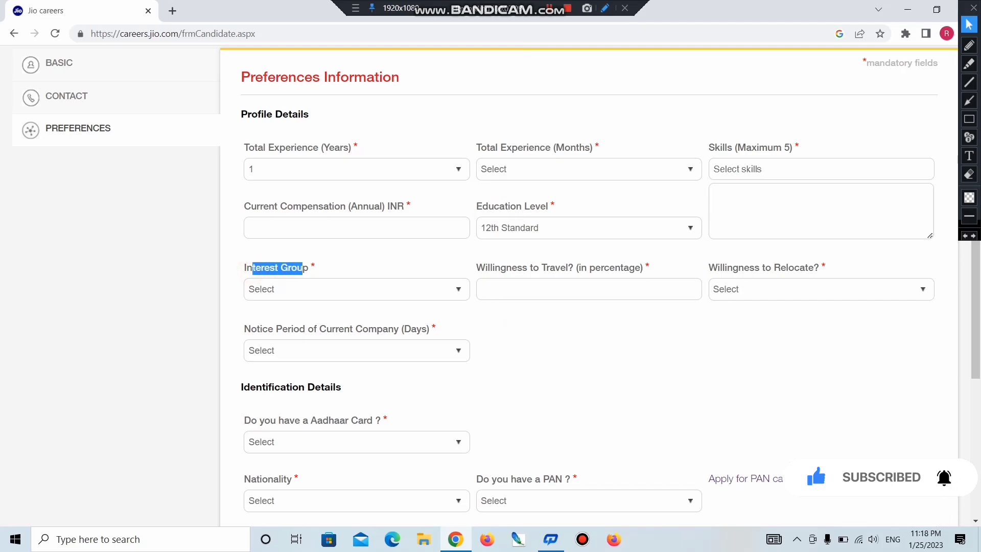
pyautogui.click(305, 289)
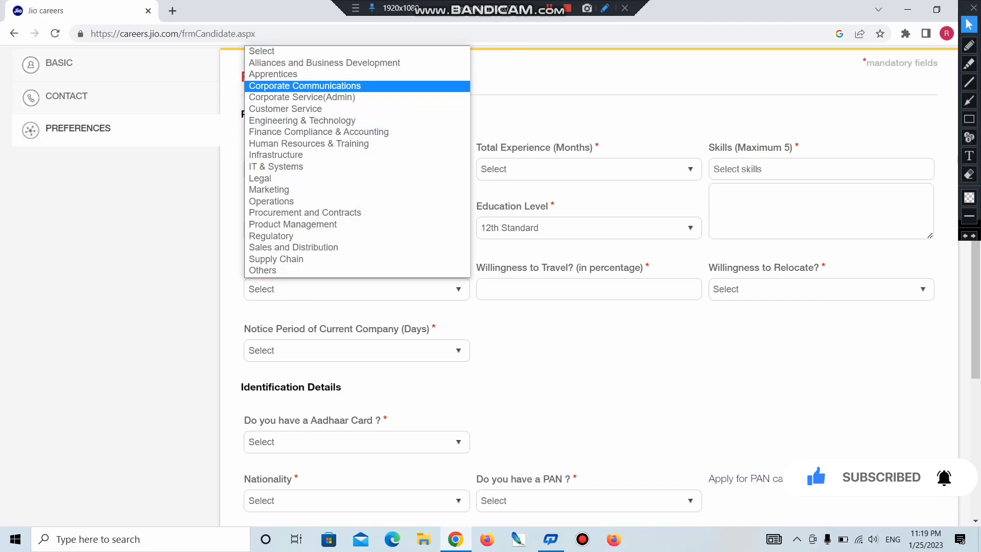
pyautogui.click(520, 336)
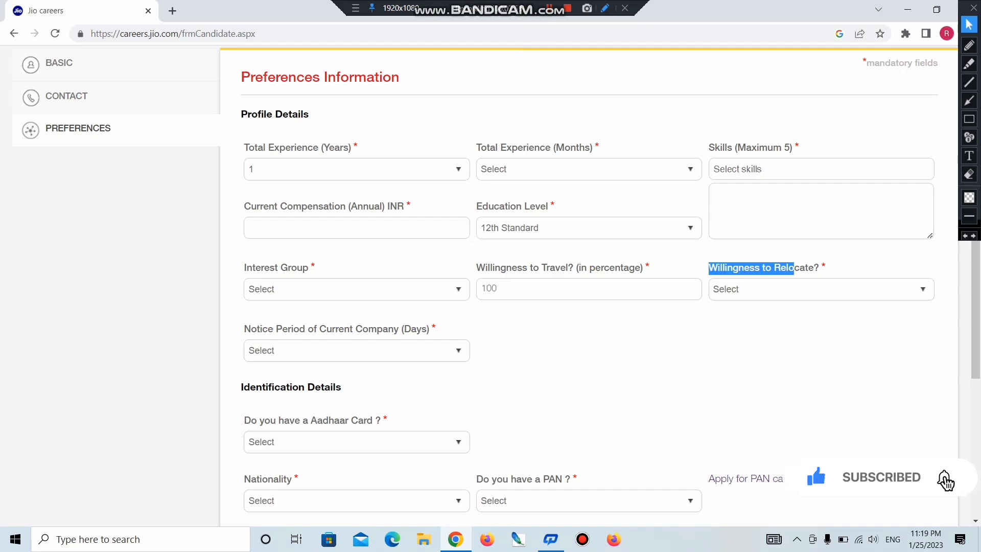
# - Look over the Willingness to Relocate and Notice Period options, leaving both unchanged
pyautogui.click(751, 289)
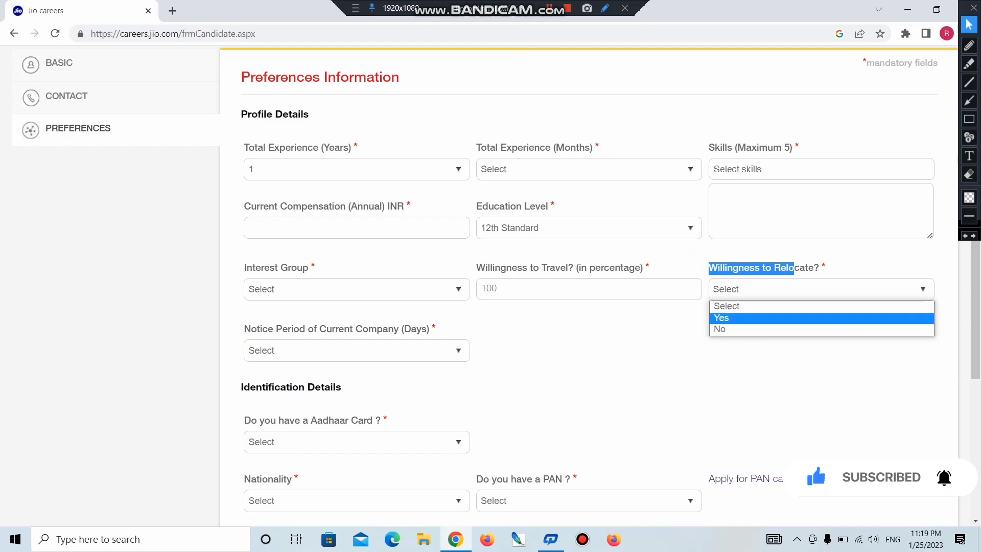
pyautogui.click(615, 376)
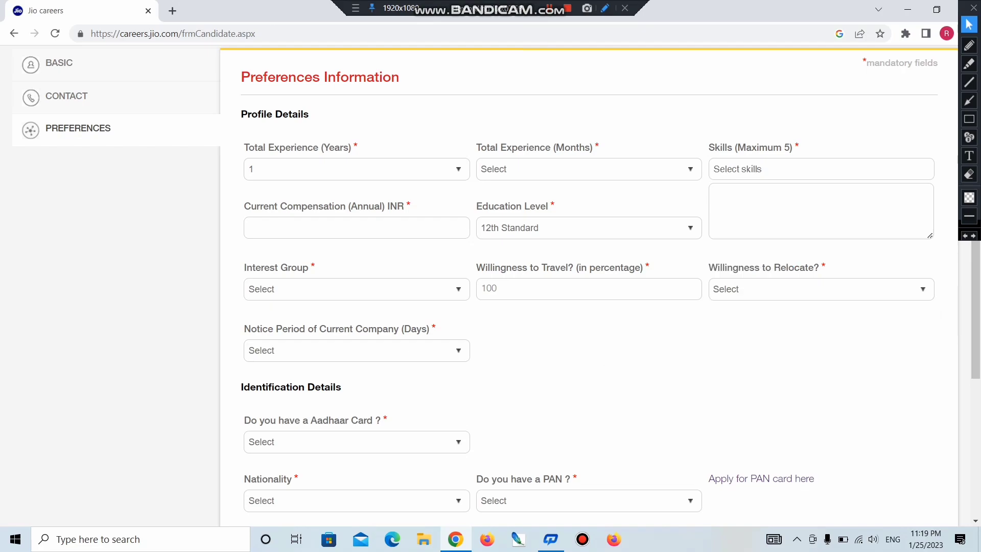
pyautogui.click(356, 350)
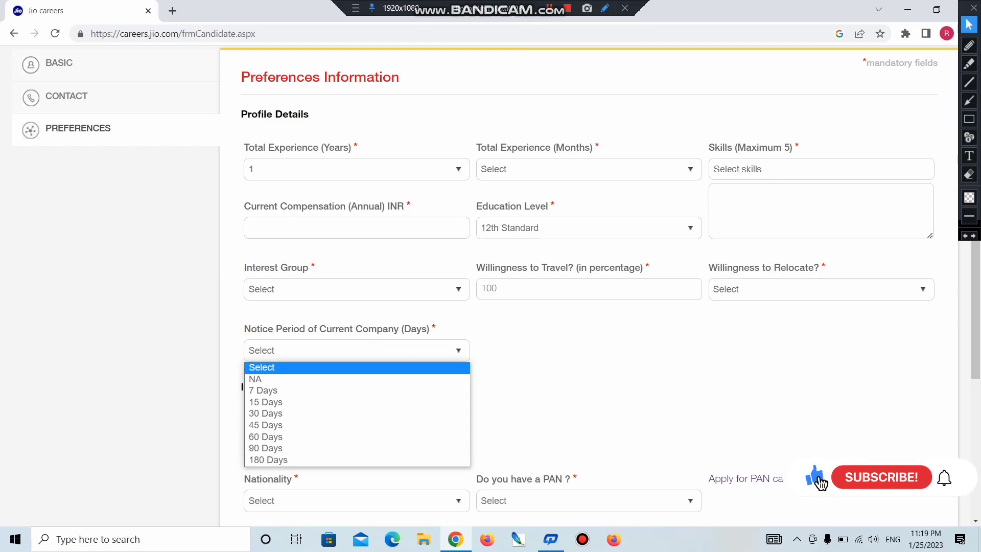
pyautogui.press('Down')
pyautogui.press('Down')
pyautogui.press('Down')
pyautogui.press('Down')
pyautogui.click(241, 387)
pyautogui.moveTo(236, 388); pyautogui.dragTo(316, 388)
# - Review the Aadhaar Card choices, then set Nationality to India
pyautogui.moveTo(244, 420); pyautogui.dragTo(381, 420)
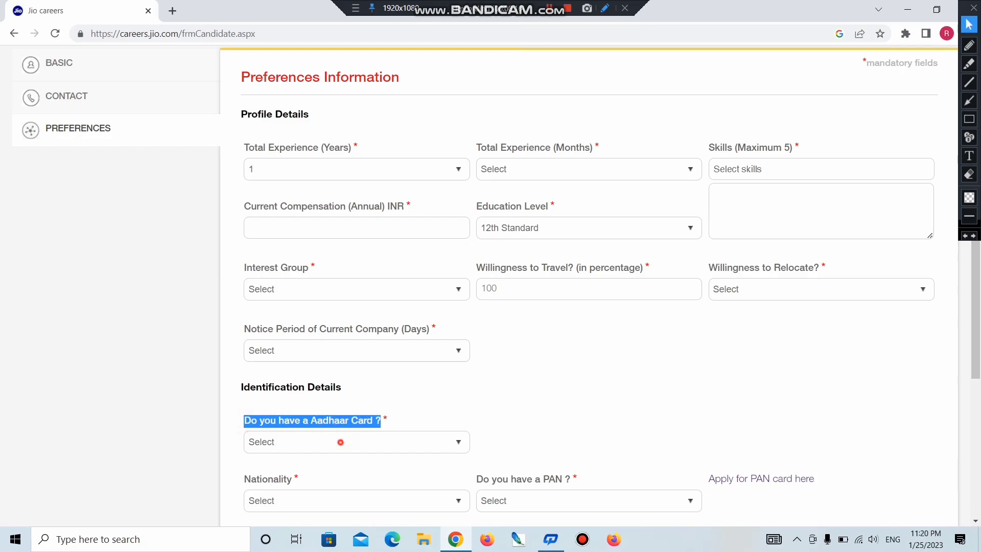
pyautogui.click(341, 442)
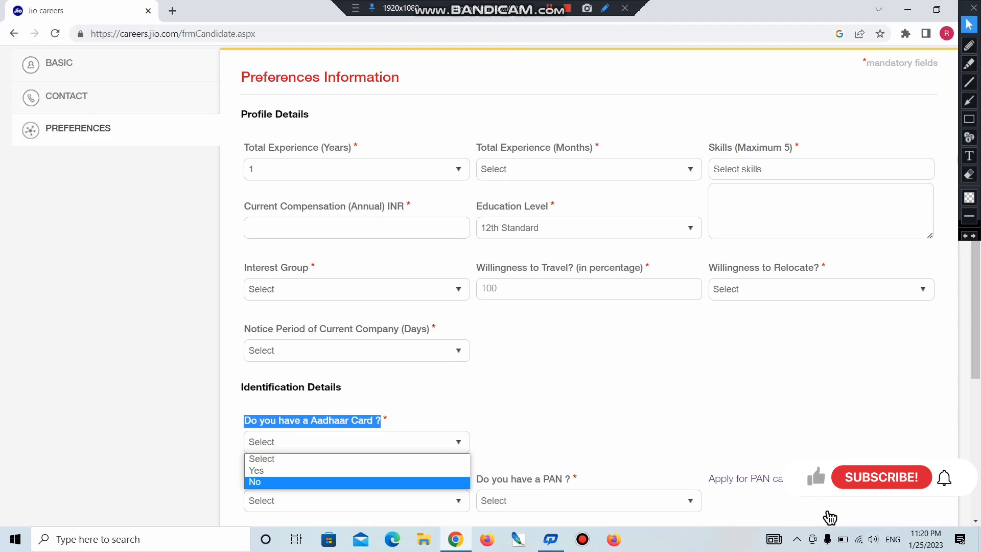
pyautogui.press('Tab')
pyautogui.hotkey('alt', 'Down')
pyautogui.write('in')
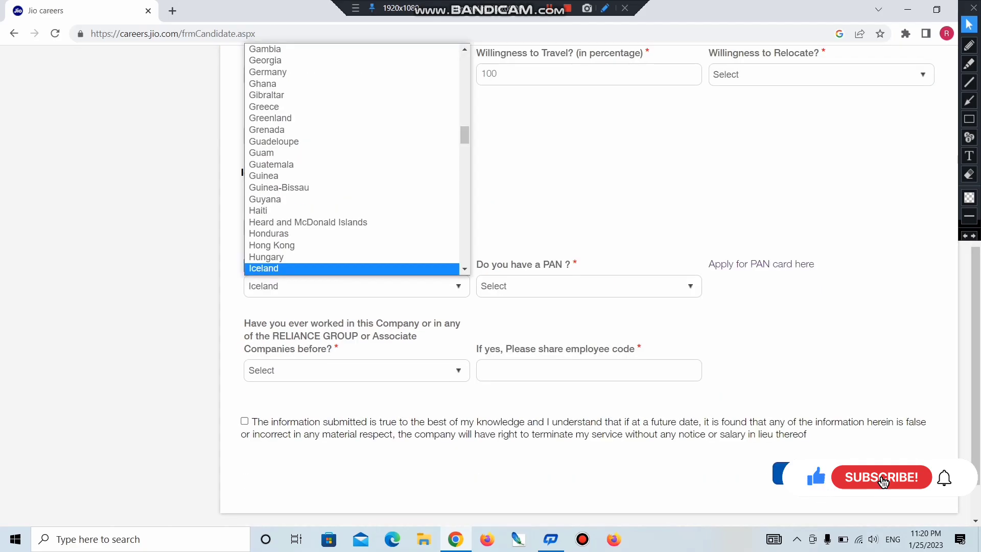
pyautogui.press('Return')
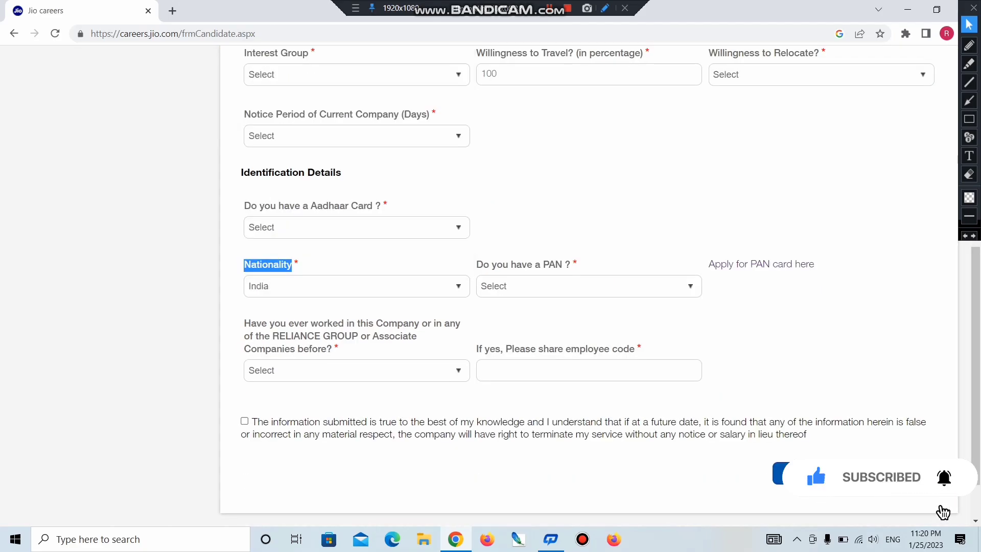
# - Preview the PAN and prior Reliance employment Yes/No answers, leaving employment unselected
pyautogui.press('Tab')
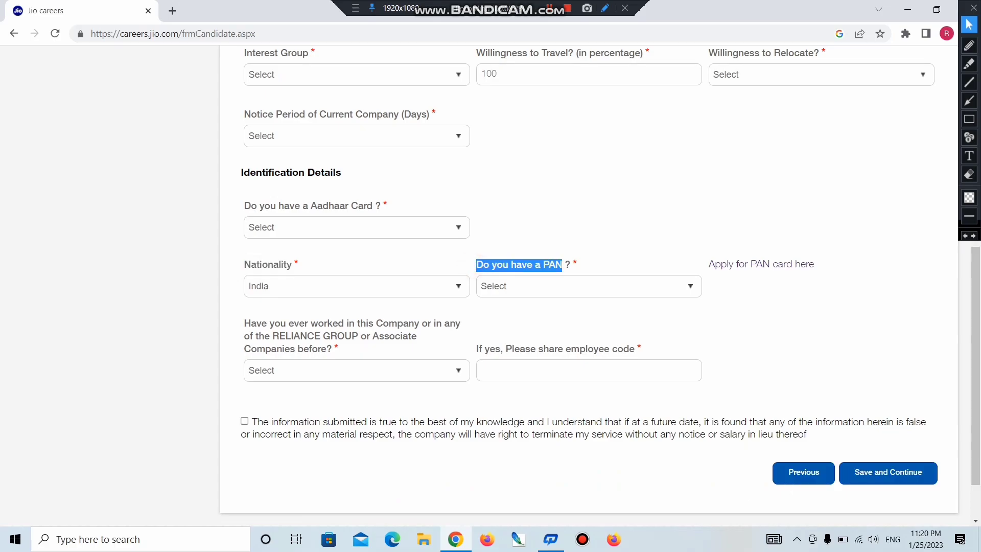
pyautogui.click(522, 283)
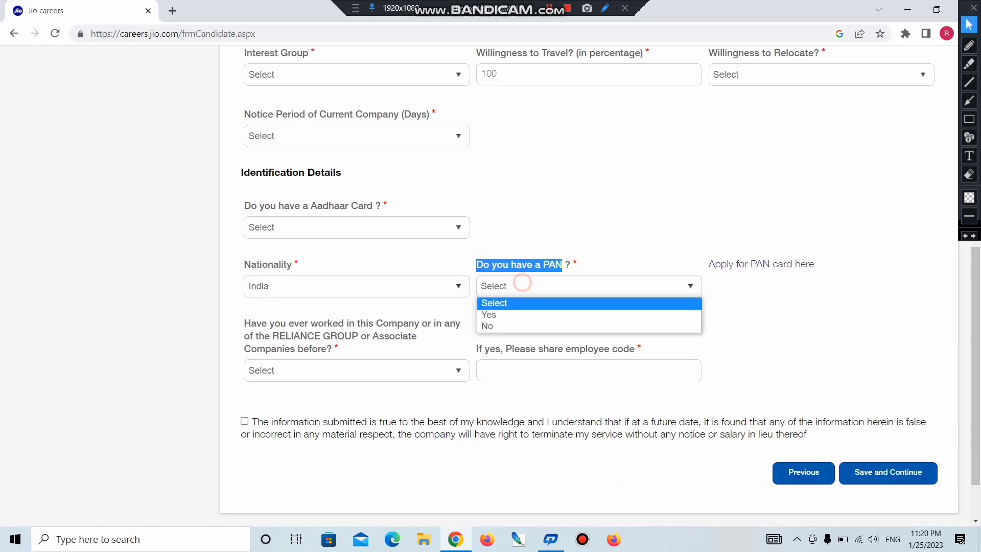
pyautogui.press('Down')
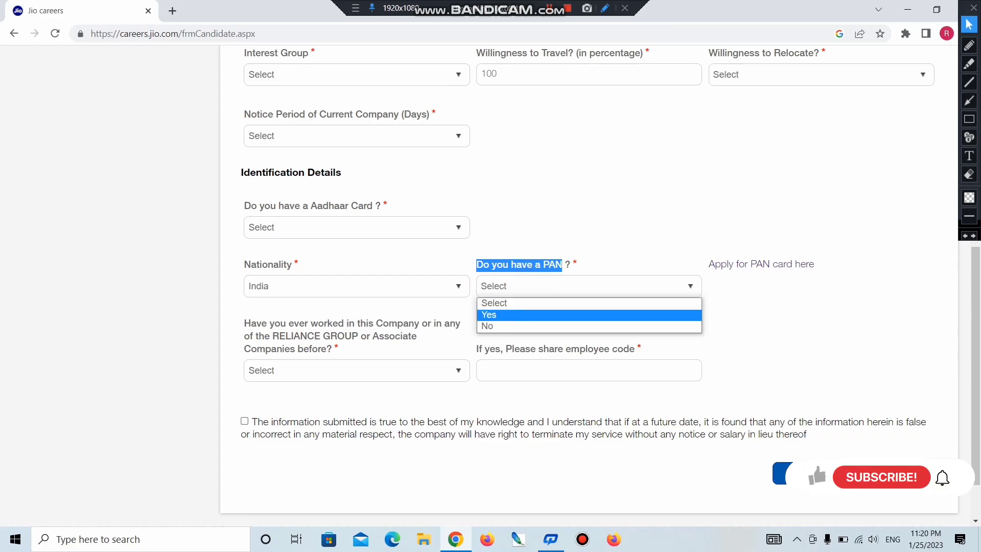
pyautogui.press('Down')
pyautogui.doubleClick(255, 323)
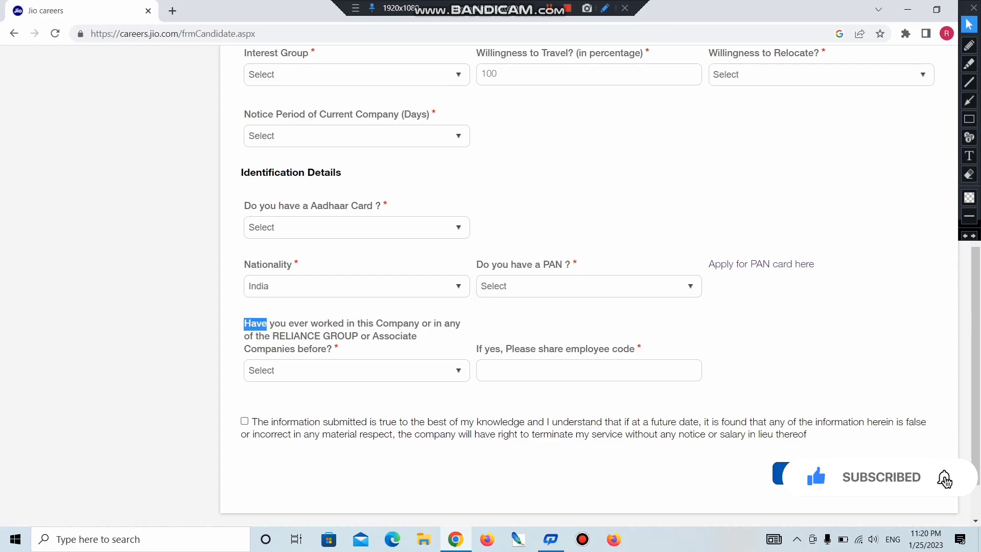
pyautogui.click(317, 370)
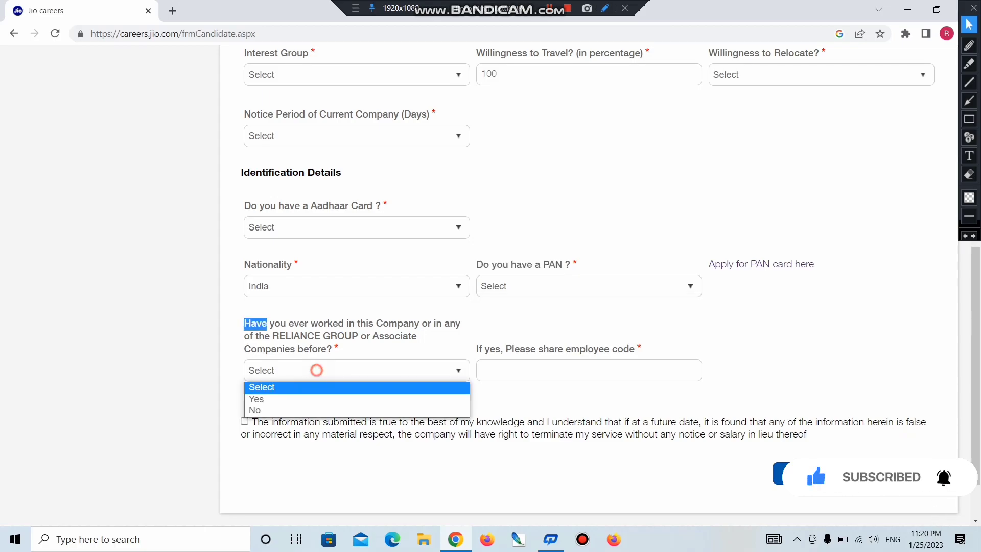
pyautogui.press('Down')
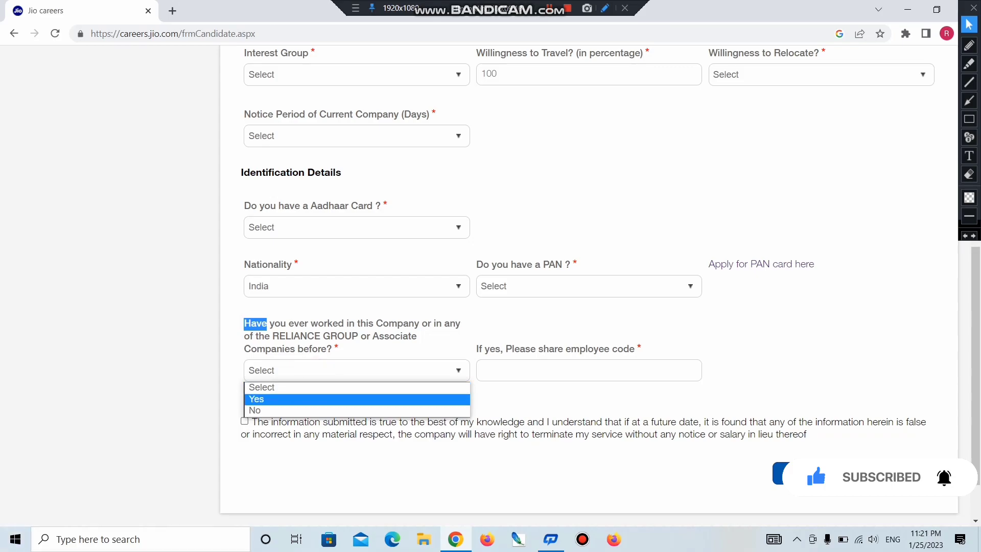
pyautogui.press('Up')
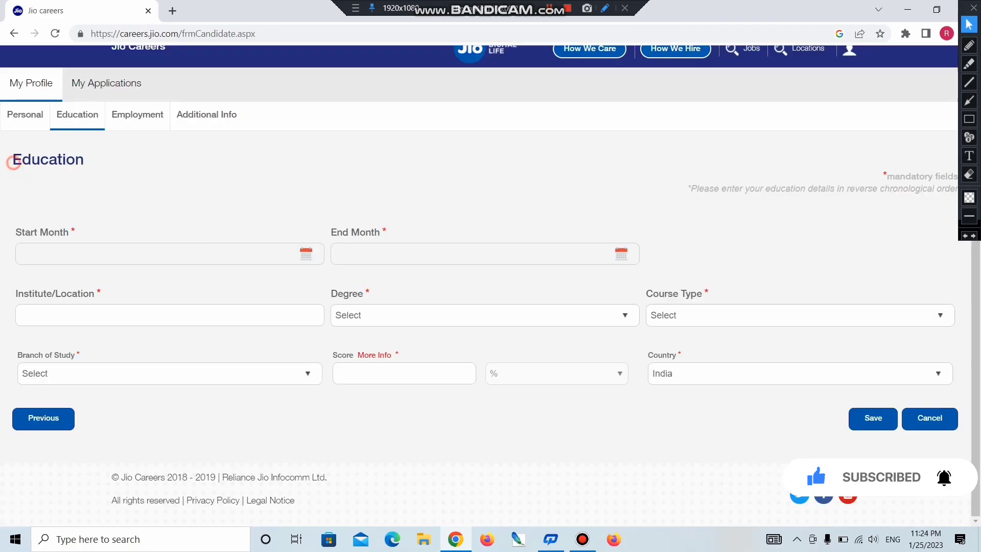
# - Point out the Education form's Start Month, End Month and Institute/Location labels
pyautogui.doubleClick(13, 162)
pyautogui.click(22, 233)
pyautogui.moveTo(23, 234); pyautogui.dragTo(60, 233)
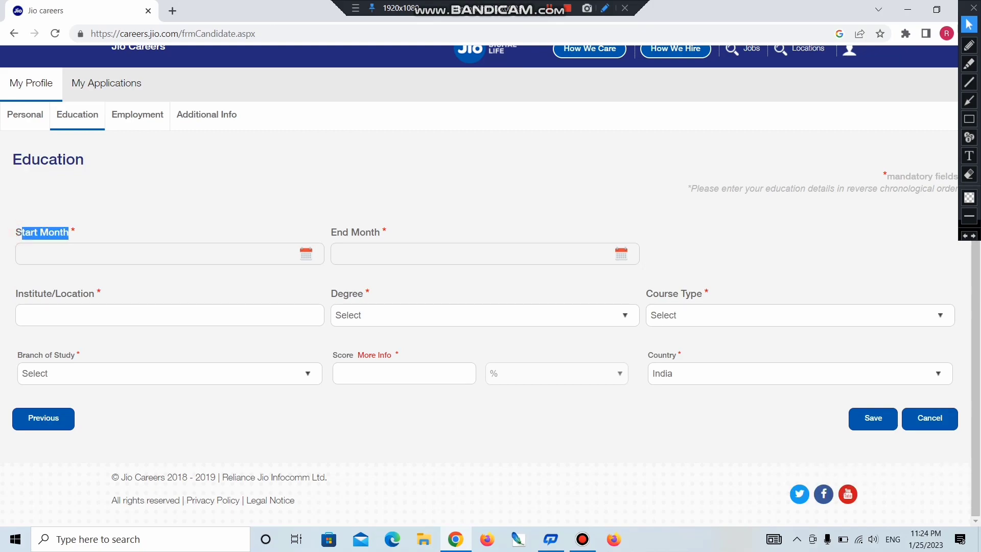
pyautogui.moveTo(331, 233); pyautogui.dragTo(374, 233)
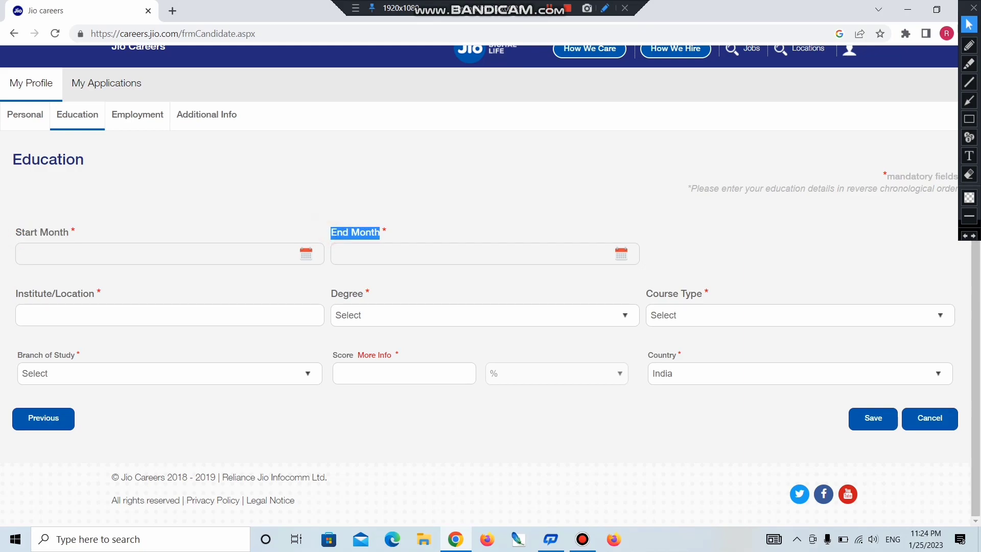
pyautogui.click(326, 214)
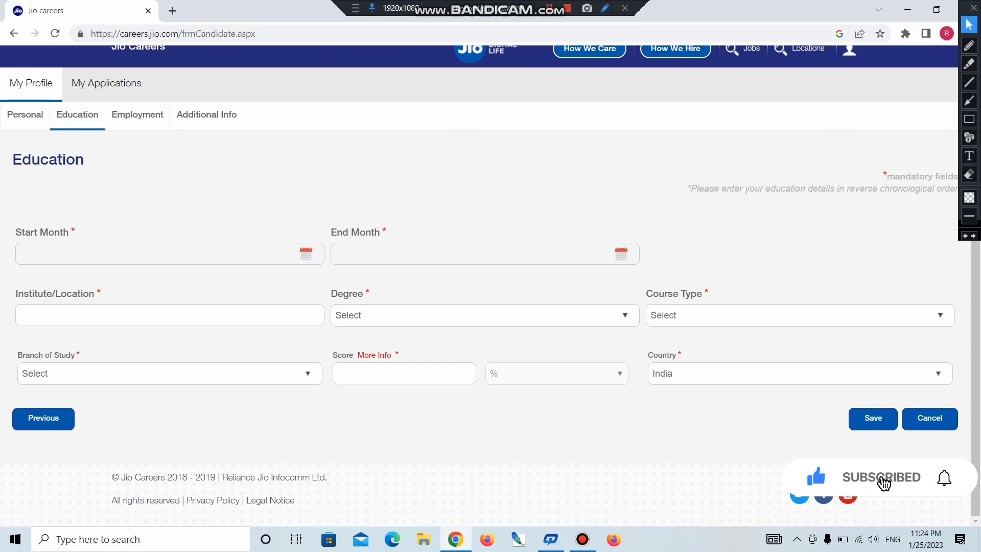
pyautogui.moveTo(329, 233); pyautogui.dragTo(380, 233)
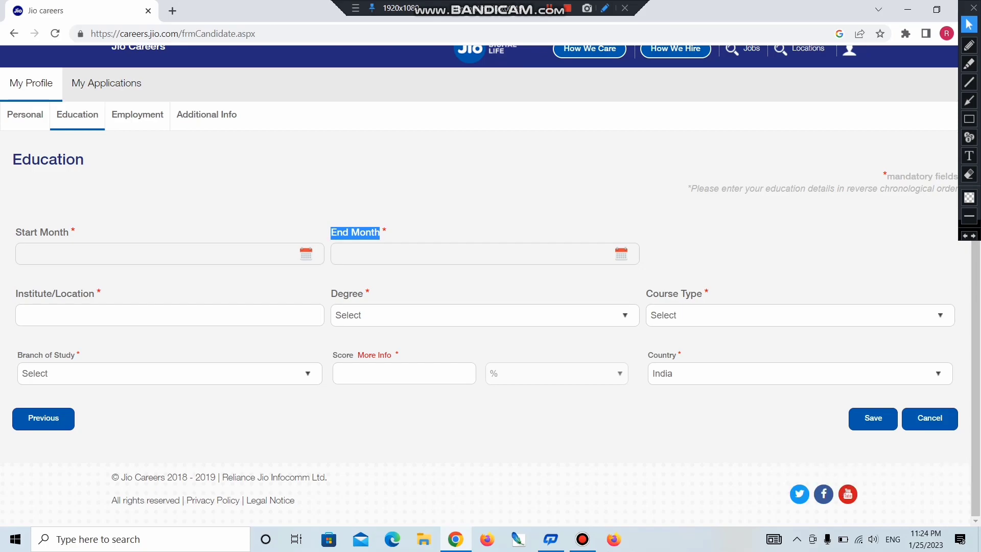
pyautogui.moveTo(13, 293); pyautogui.dragTo(52, 294)
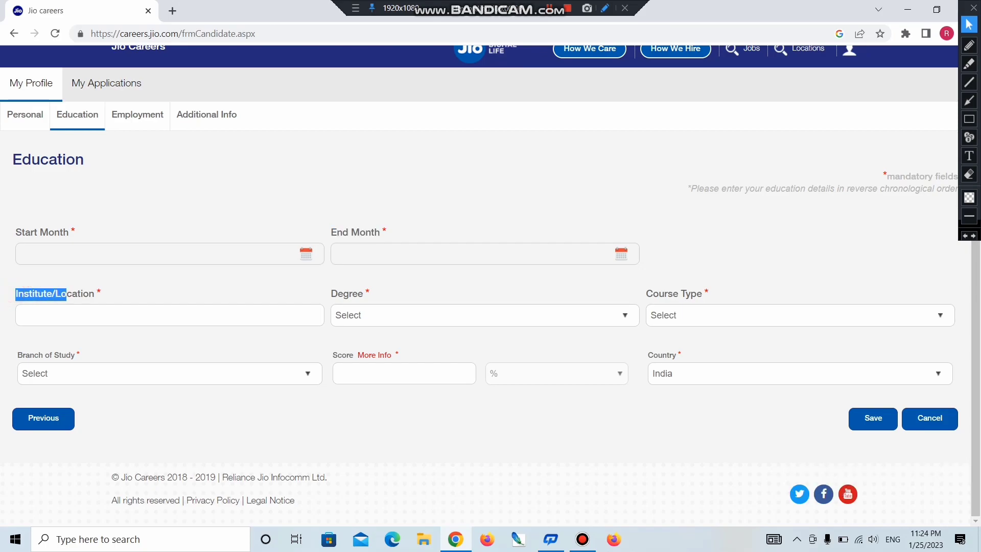
pyautogui.click(65, 309)
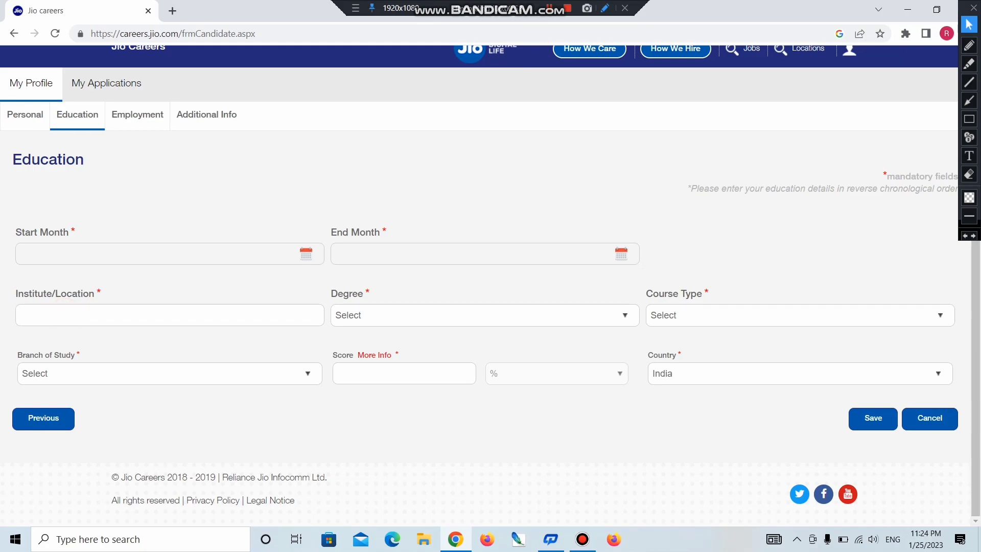
# - Set the institute to Uttar Pradesh State Board of Technical Education, Lucknow, and the degree to BA
pyautogui.write('up')
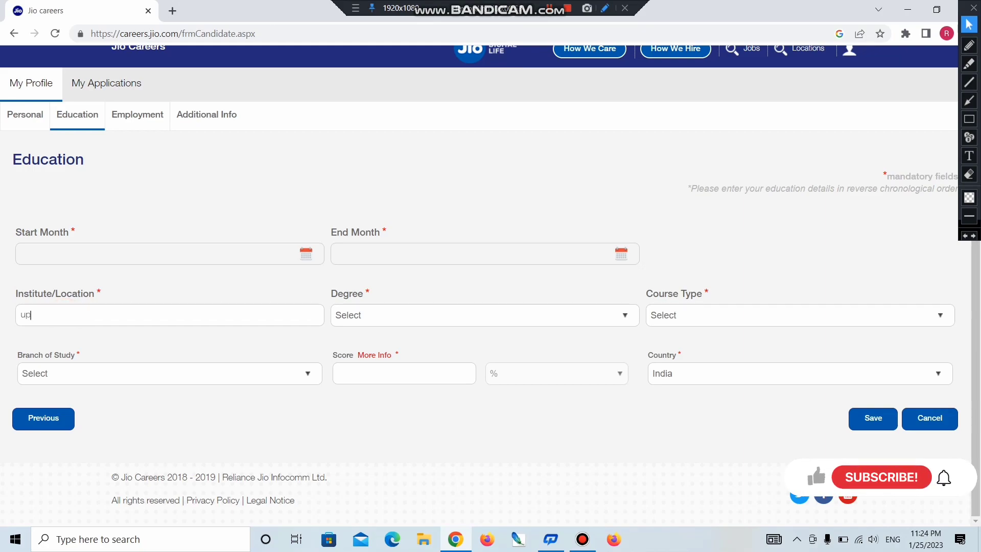
pyautogui.click(102, 335)
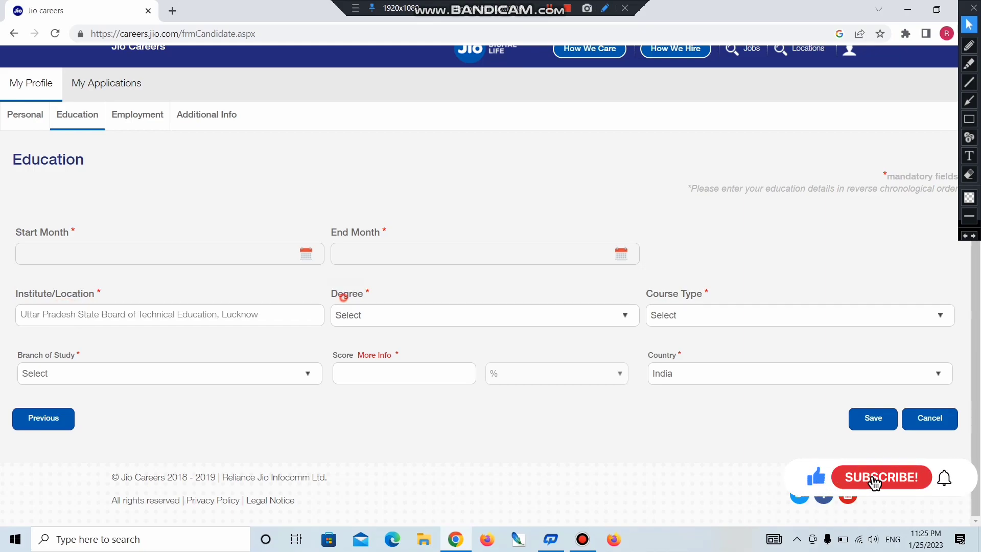
pyautogui.moveTo(344, 293); pyautogui.dragTo(362, 294)
pyautogui.click(390, 311)
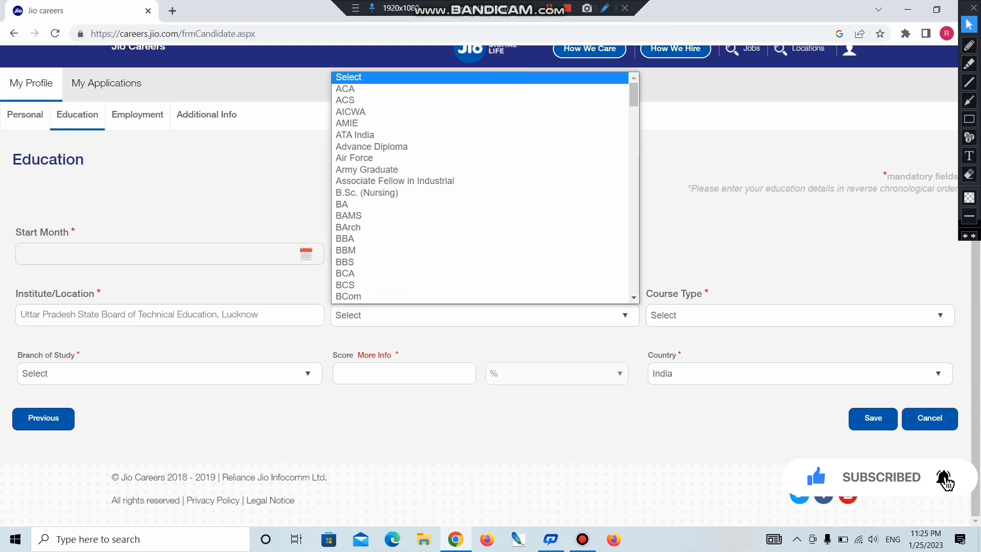
pyautogui.click(396, 204)
# - Set the course type to Full Time
pyautogui.moveTo(352, 294); pyautogui.dragTo(399, 295)
pyautogui.click(696, 315)
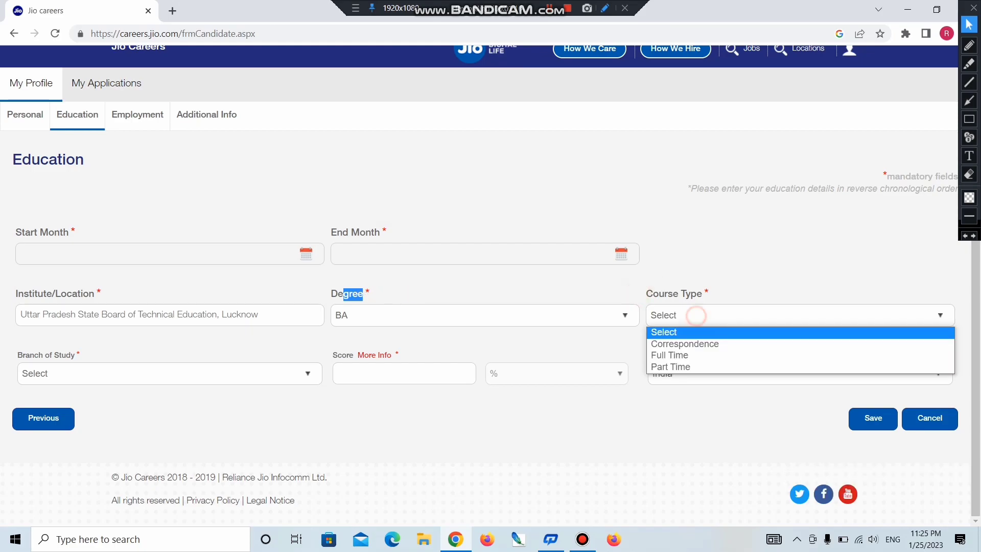
pyautogui.press('Down')
pyautogui.press('Down')
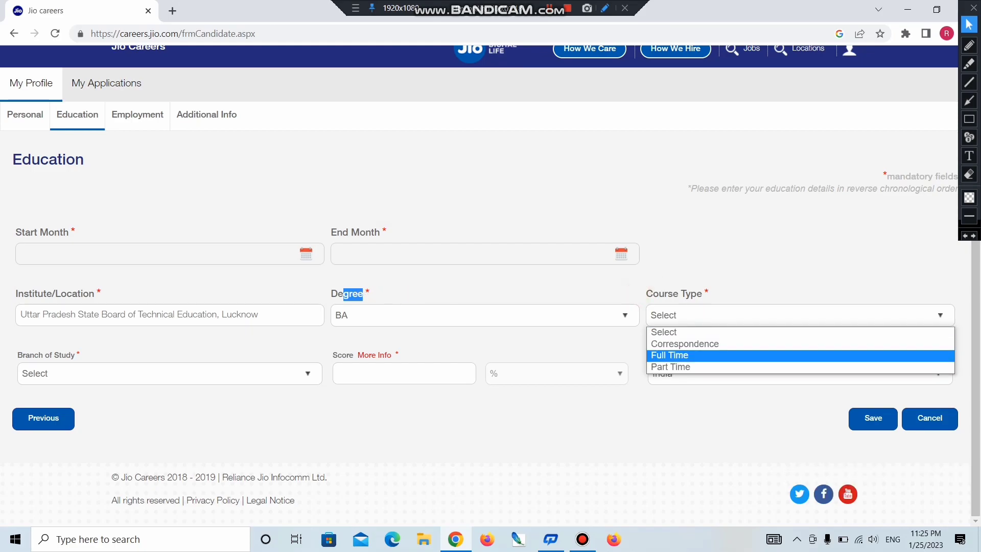
pyautogui.press('Down')
pyautogui.press('Up')
pyautogui.press('Up')
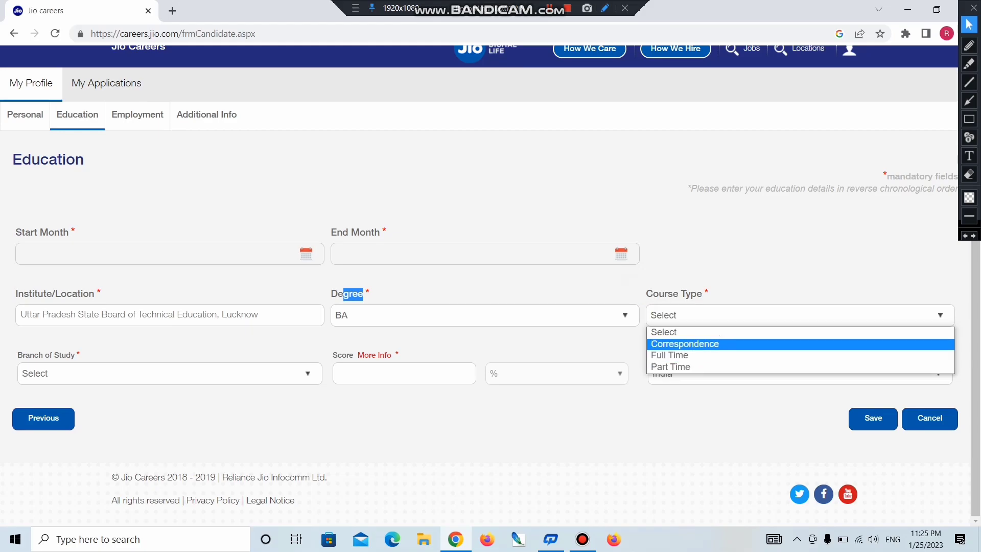
pyautogui.press('Down')
pyautogui.press('Return')
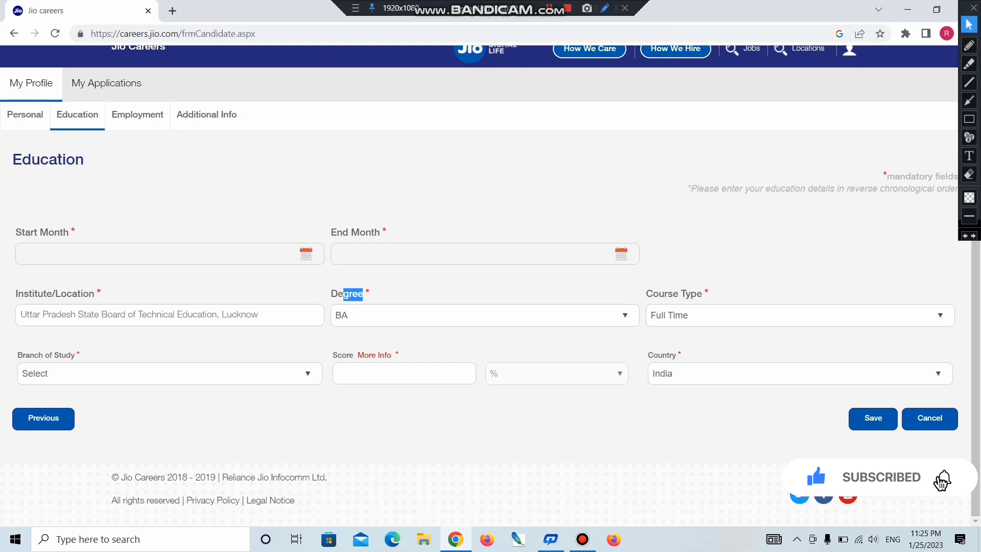
# - Choose Arts as the branch, enter a score of 65, and save the entry
pyautogui.click(122, 373)
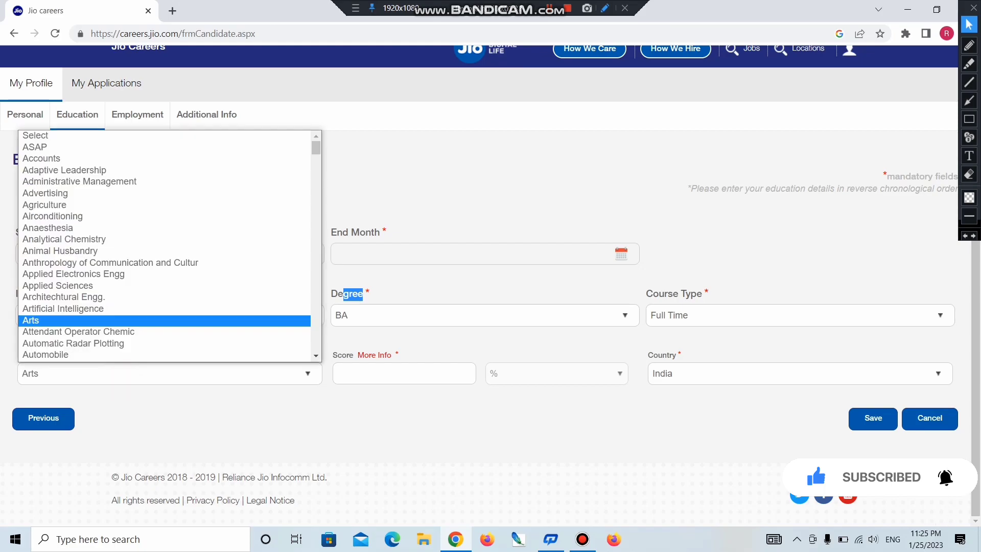
pyautogui.scroll(-1, 163, 320)
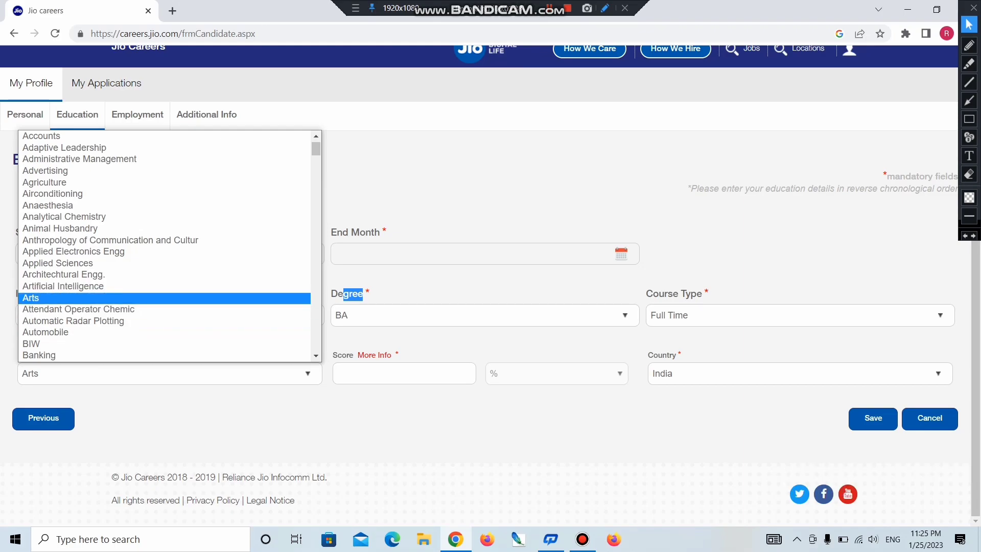
pyautogui.press('Return')
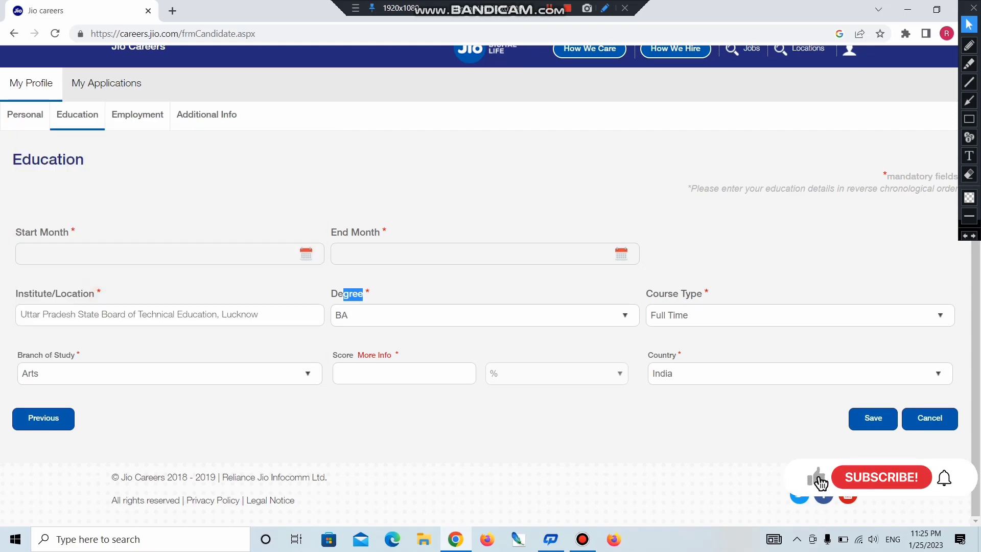
pyautogui.moveTo(346, 354); pyautogui.dragTo(393, 354)
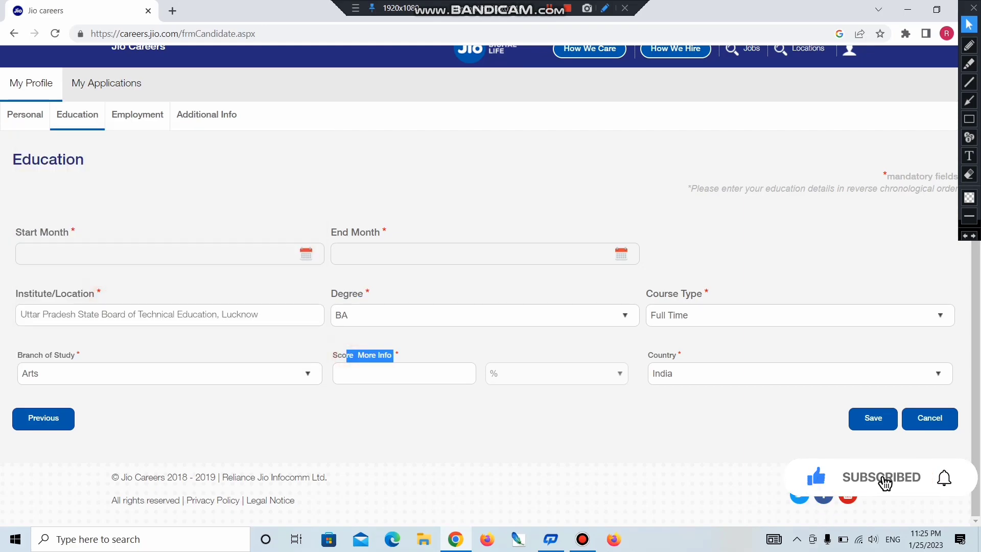
pyautogui.click(433, 372)
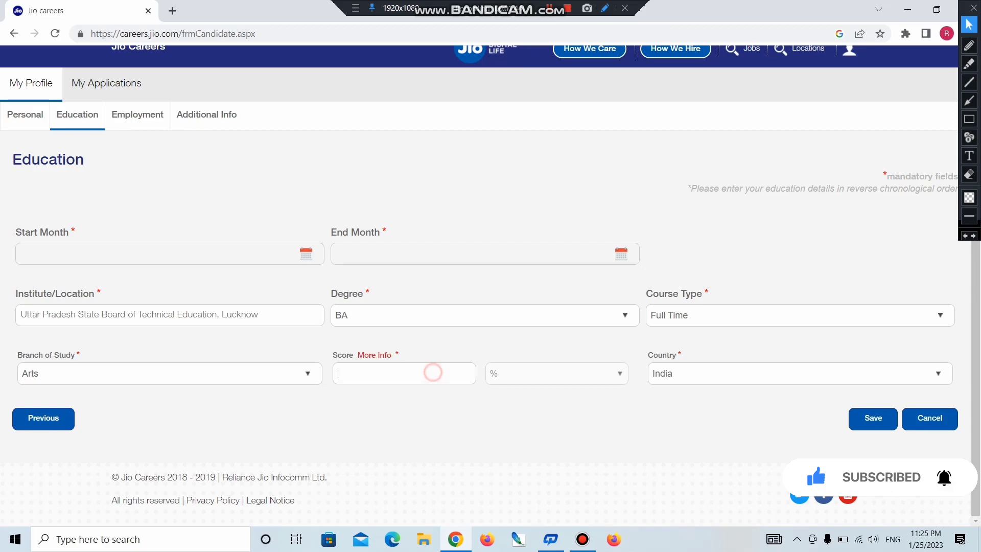
pyautogui.write('65')
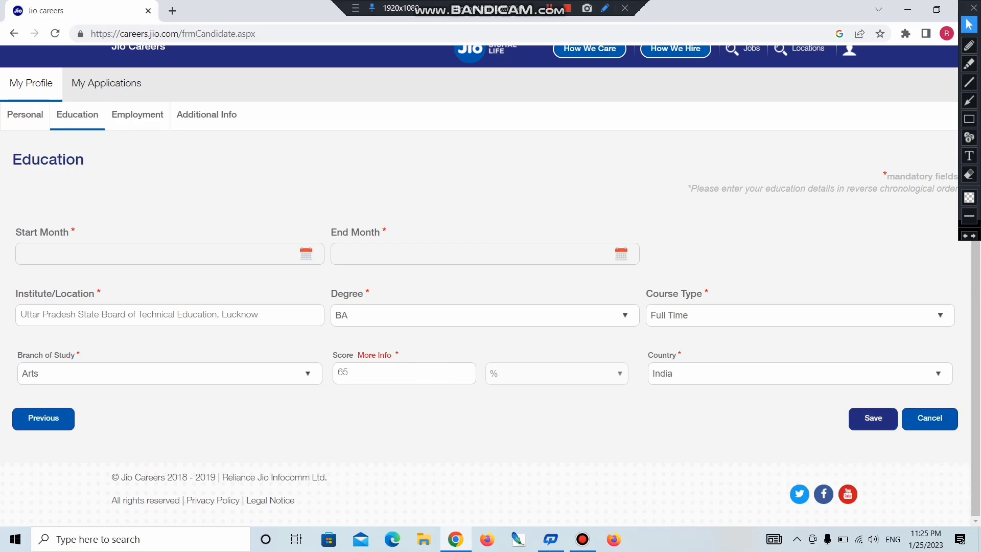
pyautogui.click(868, 420)
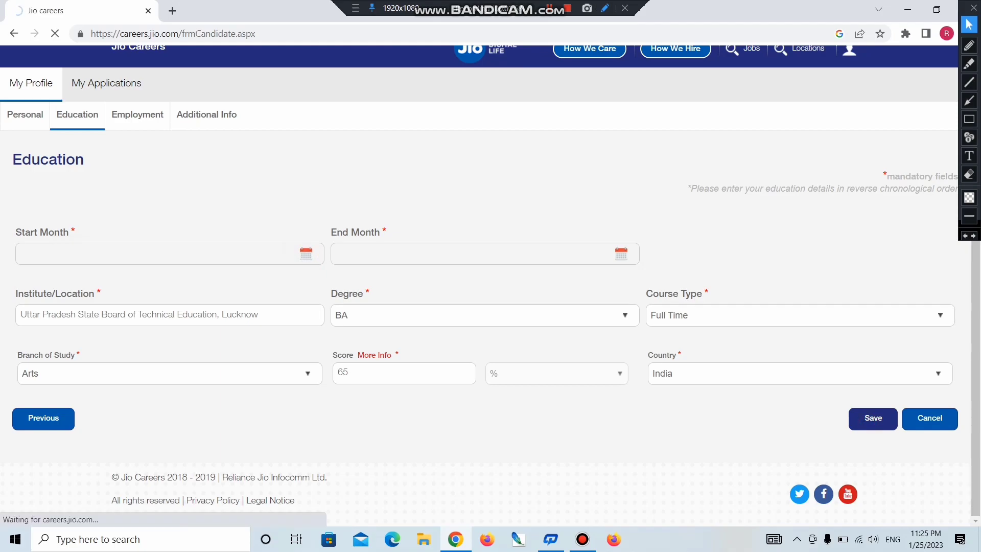